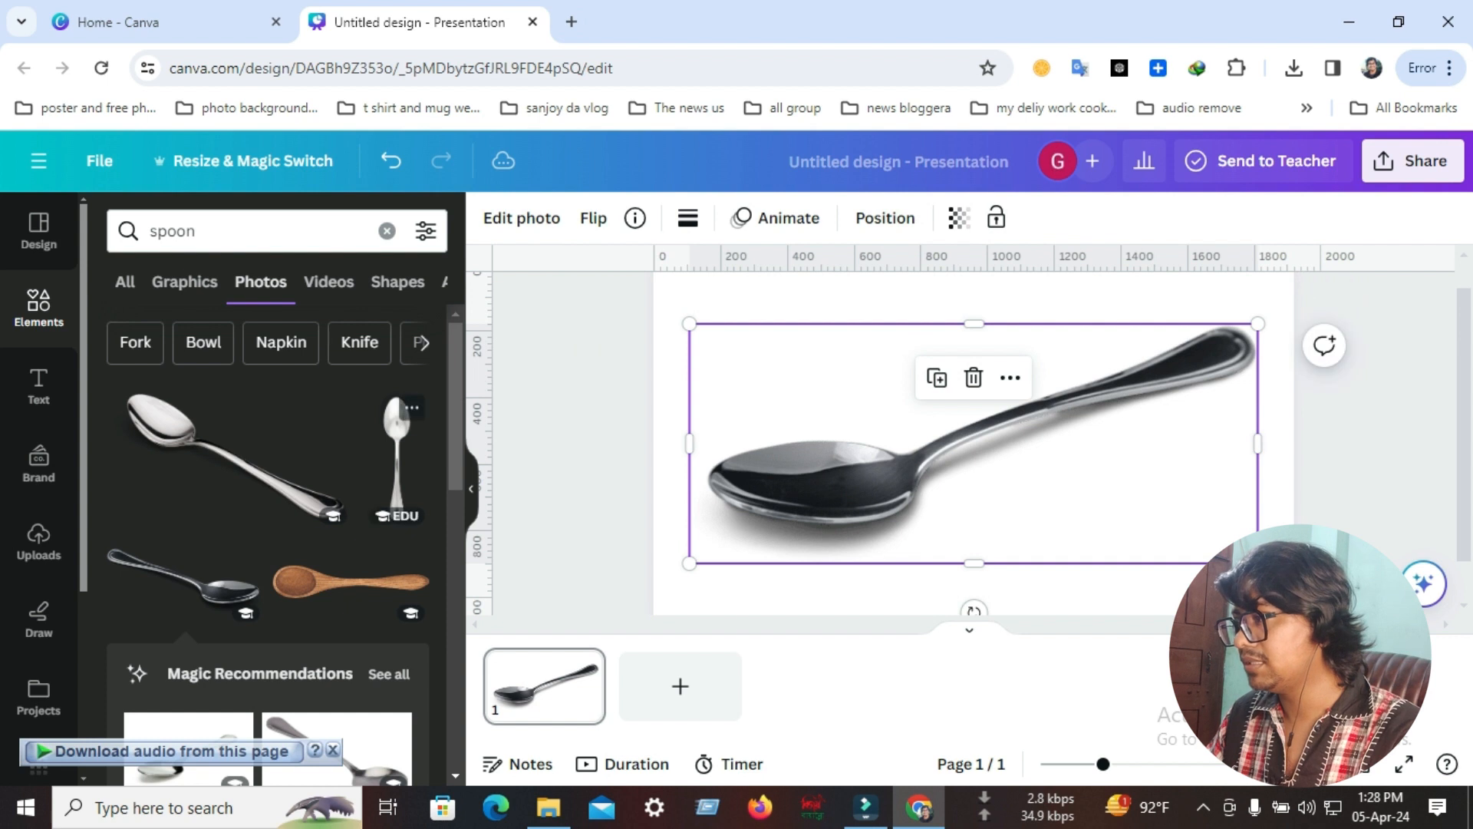
# Search the elements for "egg frame" and add the plain borderless egg-shaped frame to the page over the spoon.
pyautogui.click(387, 230)
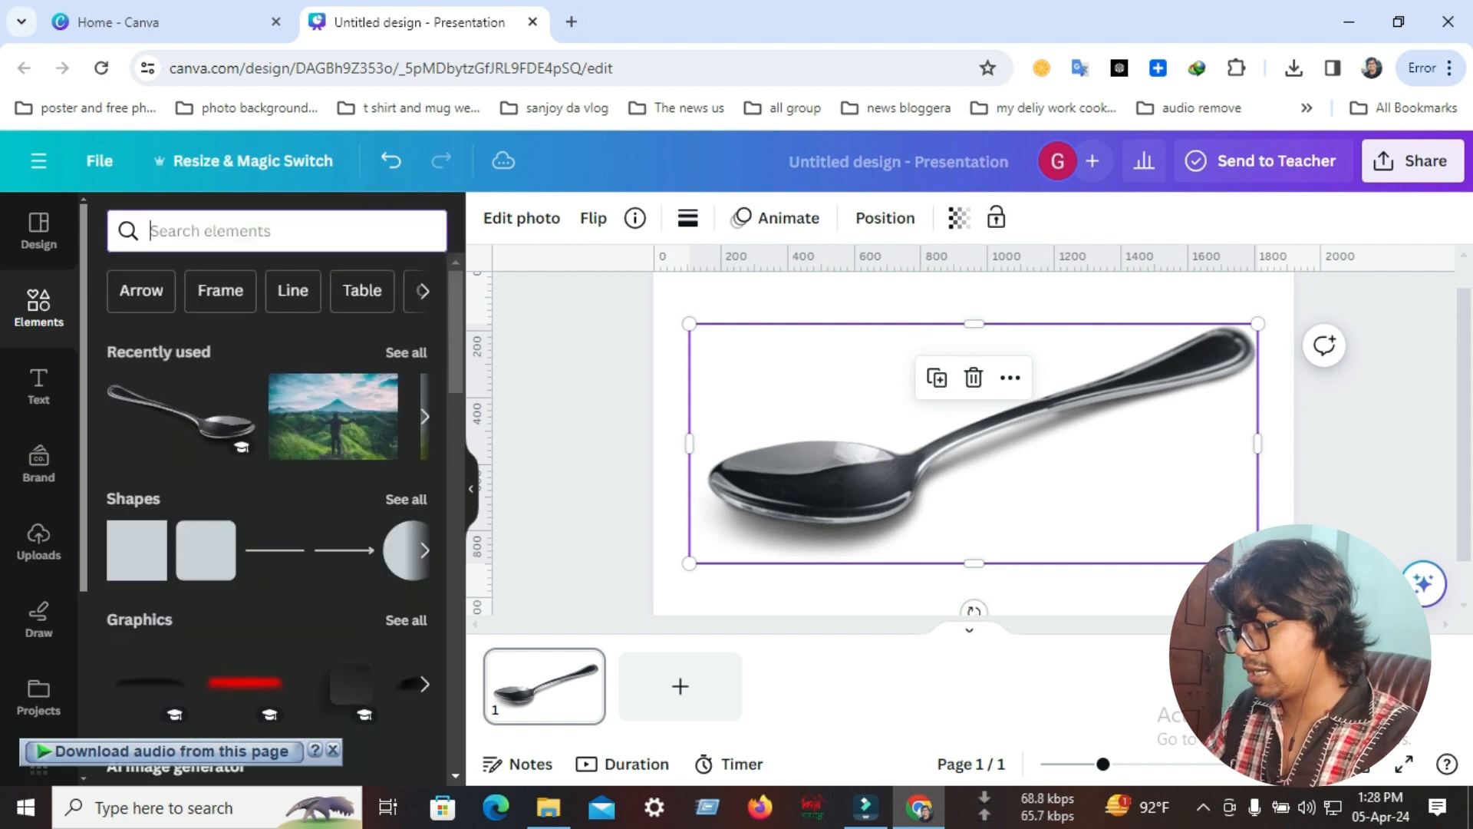
pyautogui.write('egg')
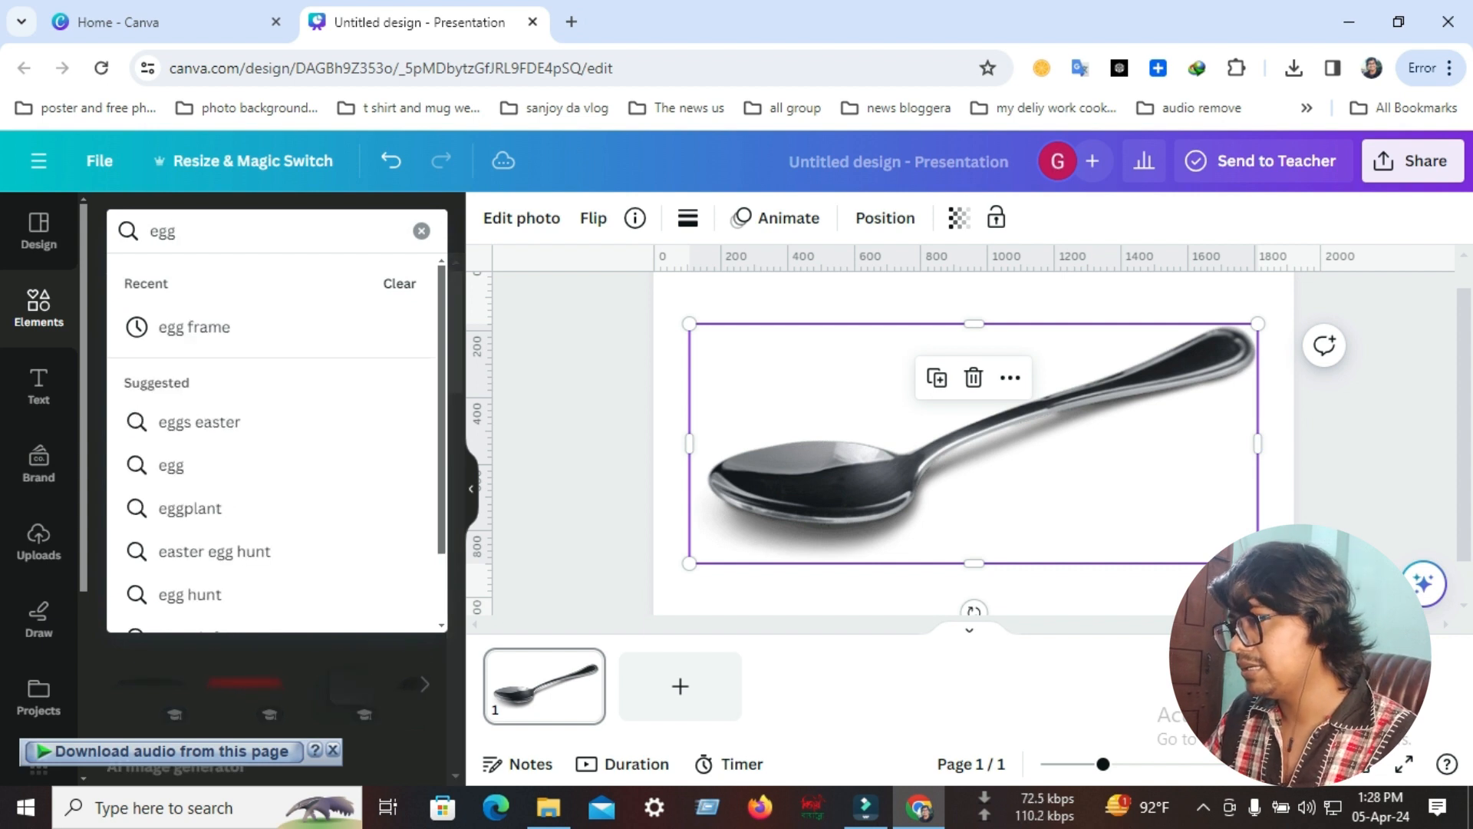
pyautogui.press('Down')
pyautogui.press('Return')
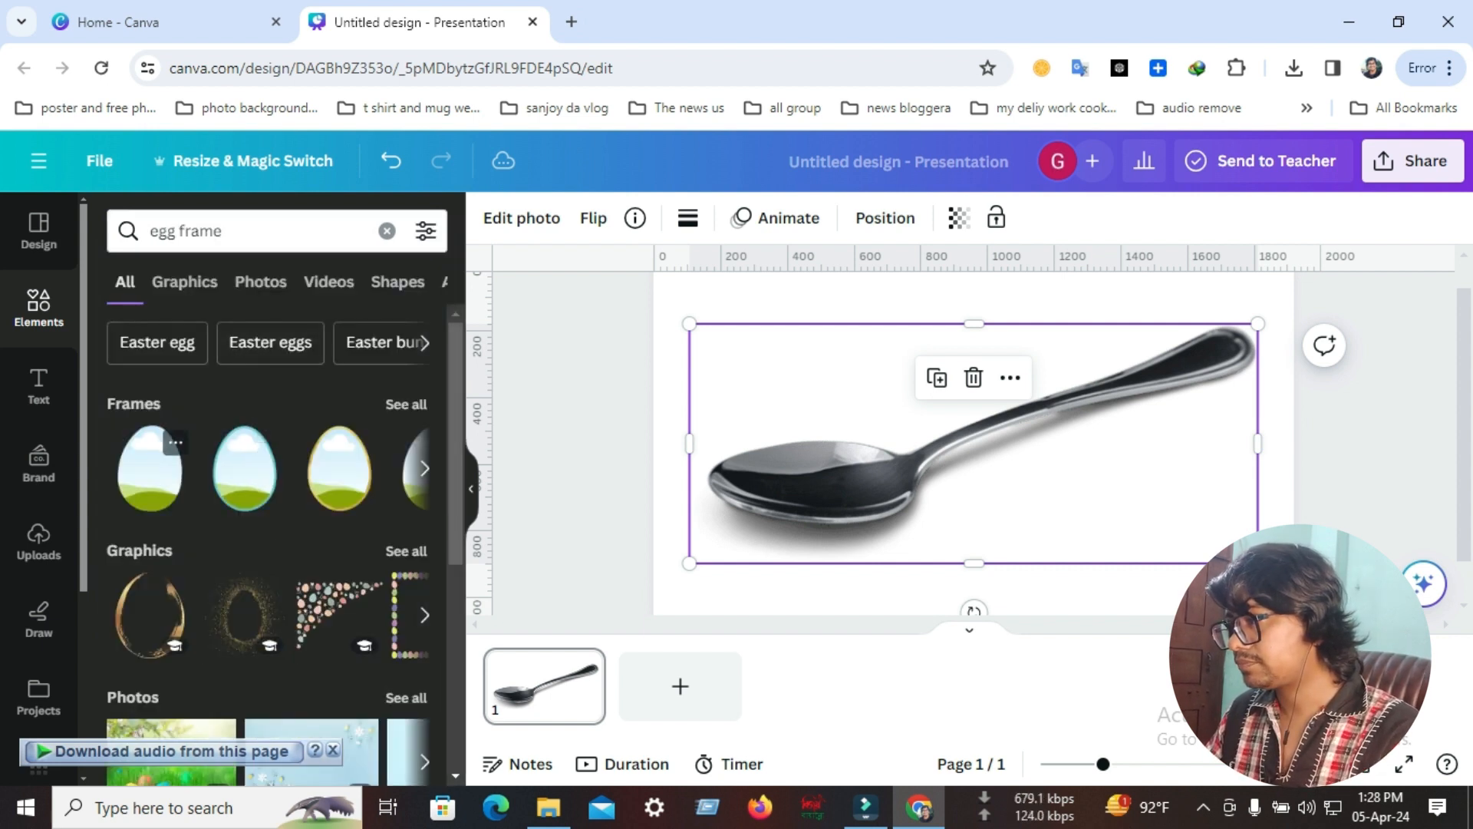
pyautogui.click(150, 468)
pyautogui.moveTo(974, 443); pyautogui.dragTo(904, 415)
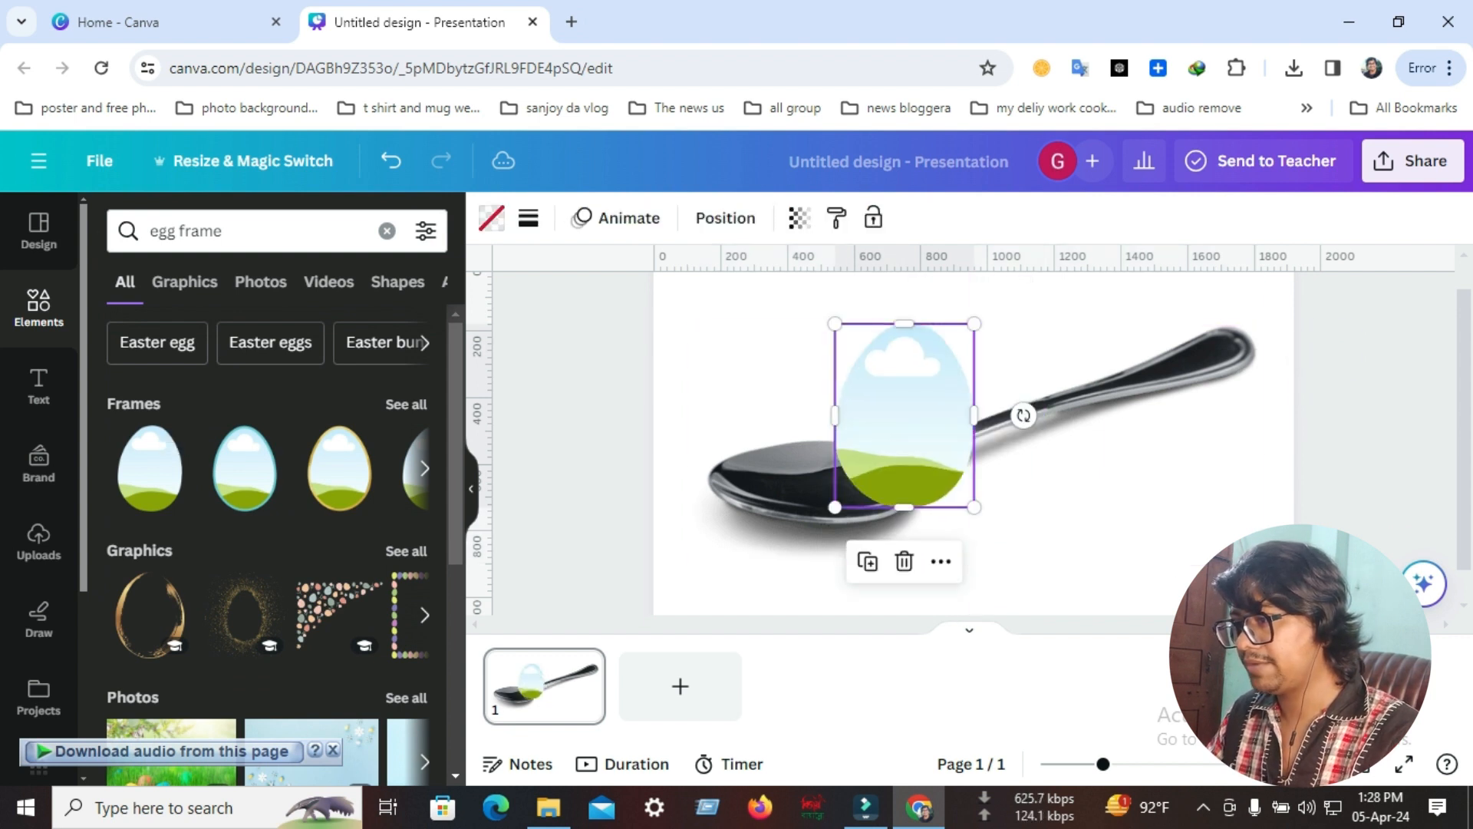
# Rotate the egg frame onto its side with a slight tilt and resize it over the spoon's bowl.
pyautogui.moveTo(1023, 415); pyautogui.dragTo(867, 238)
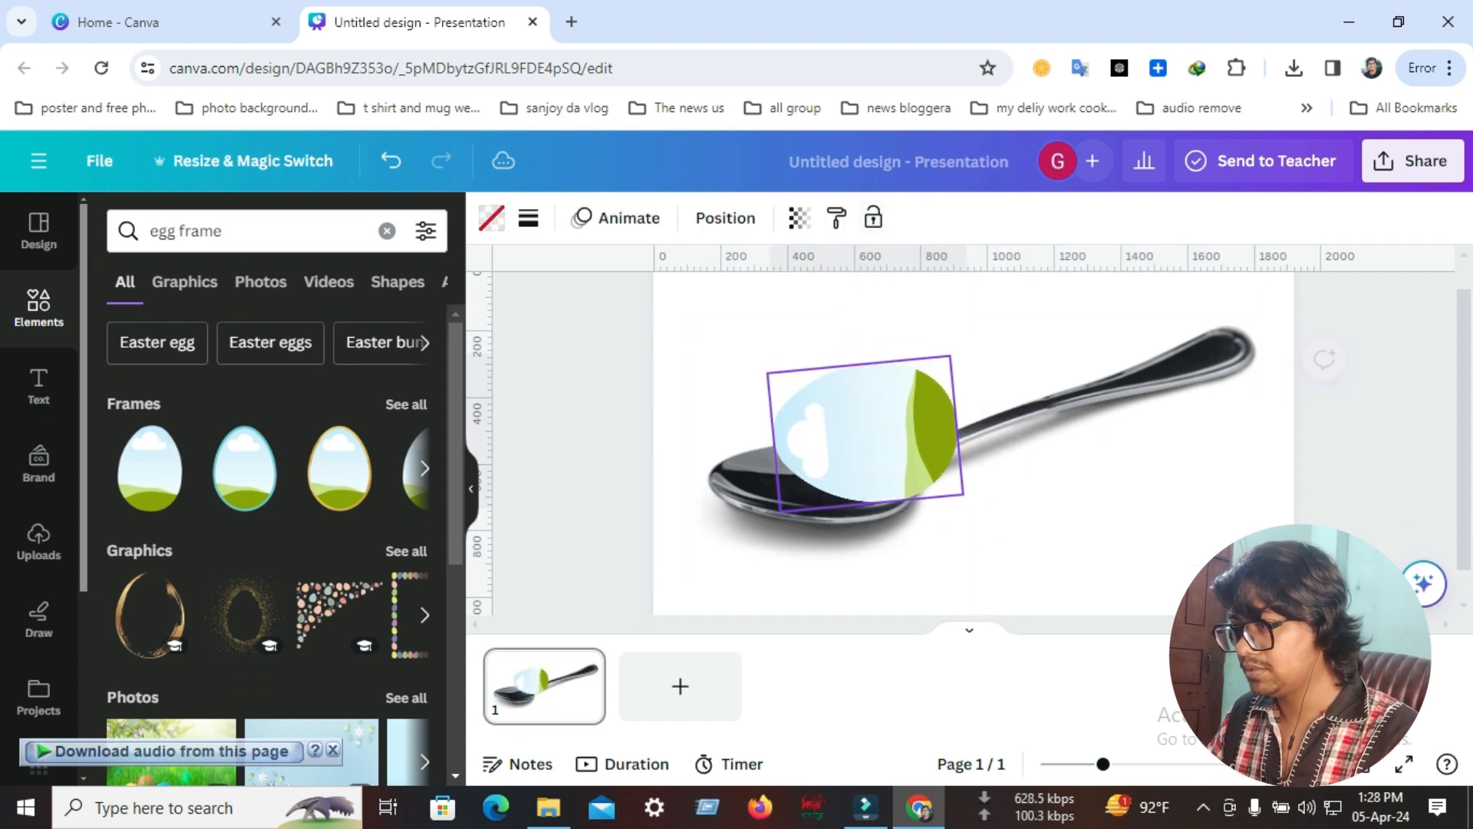
pyautogui.moveTo(866, 433); pyautogui.dragTo(819, 458)
pyautogui.moveTo(825, 528); pyautogui.dragTo(822, 505)
pyautogui.moveTo(819, 448); pyautogui.dragTo(819, 472)
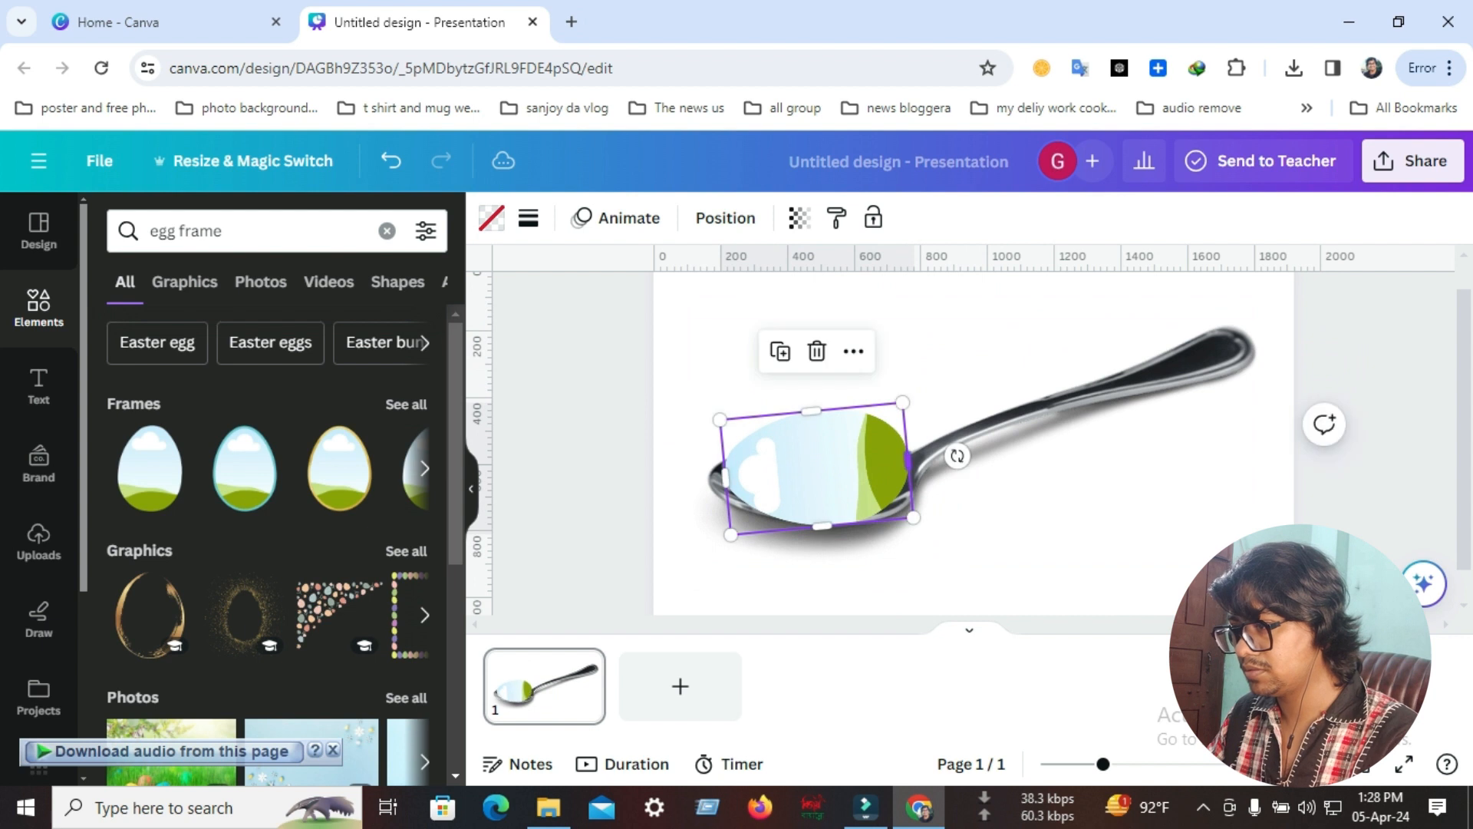
pyautogui.moveTo(908, 461); pyautogui.dragTo(925, 459)
pyautogui.moveTo(827, 467); pyautogui.dragTo(811, 471)
pyautogui.moveTo(815, 530); pyautogui.dragTo(815, 525)
# Fine-tune the egg frame's tilt, width, height and position so it follows the rim of the spoon's bowl.
pyautogui.moveTo(1103, 763); pyautogui.dragTo(1123, 764)
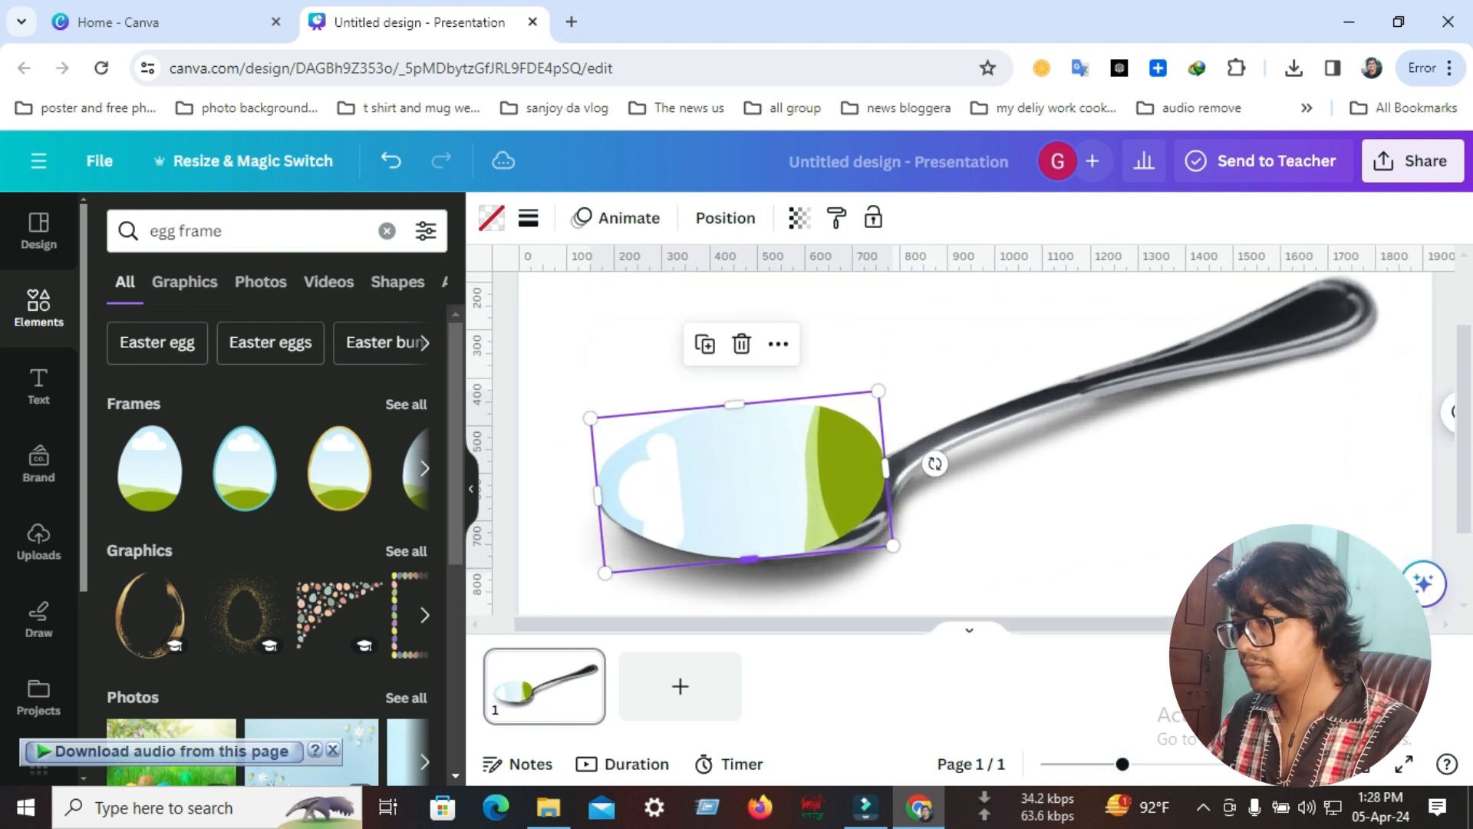
pyautogui.moveTo(749, 558); pyautogui.dragTo(749, 557)
pyautogui.moveTo(734, 404)
pyautogui.mouseDown()
pyautogui.moveTo(736, 444)
pyautogui.moveTo(737, 431)
pyautogui.mouseUp()
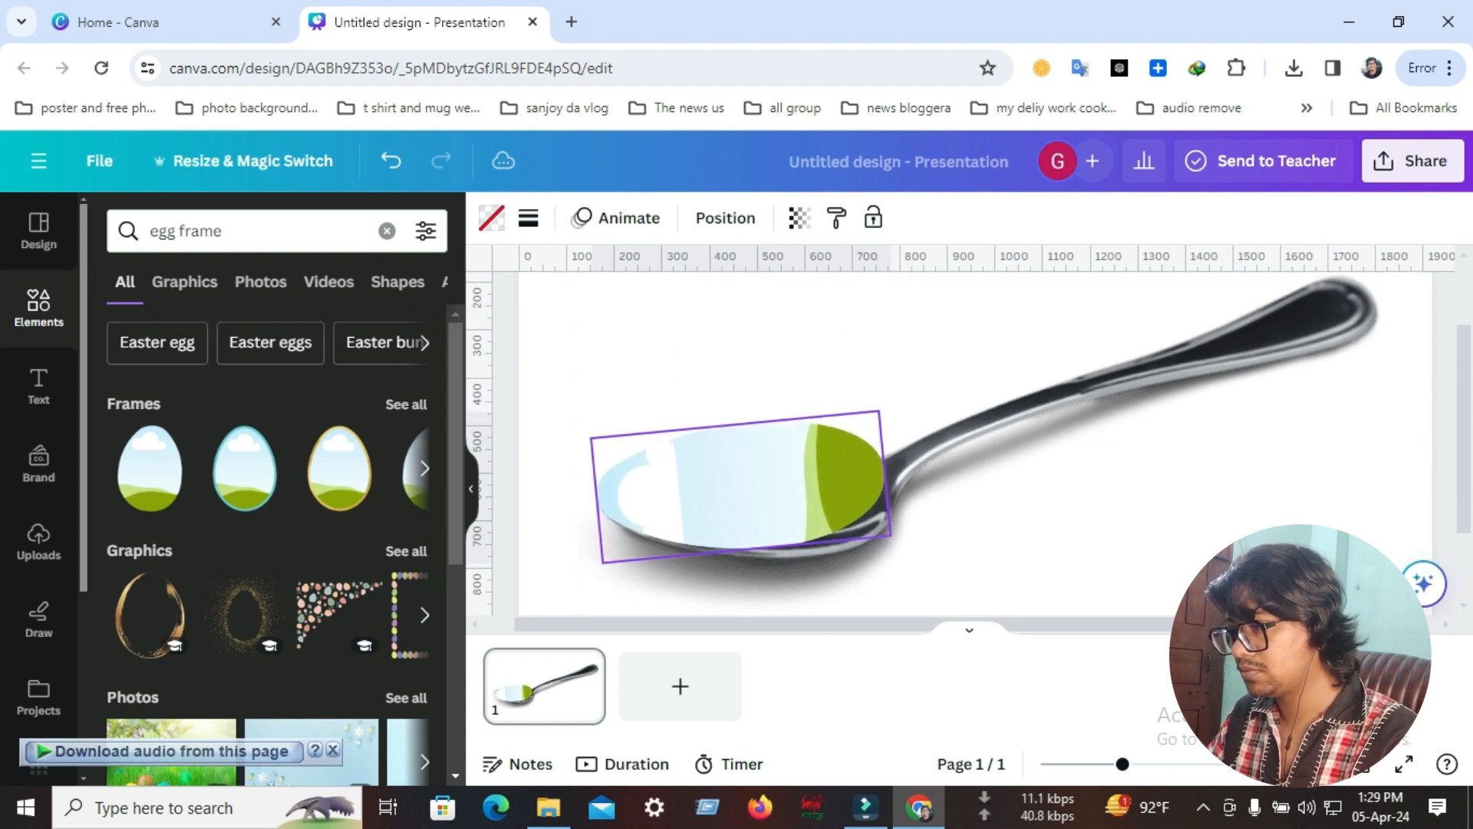
pyautogui.moveTo(893, 542); pyautogui.dragTo(913, 543)
pyautogui.moveTo(746, 423)
pyautogui.mouseDown()
pyautogui.moveTo(748, 438)
pyautogui.moveTo(746, 424)
pyautogui.mouseUp()
pyautogui.moveTo(907, 475); pyautogui.dragTo(939, 476)
pyautogui.moveTo(845, 483); pyautogui.dragTo(850, 486)
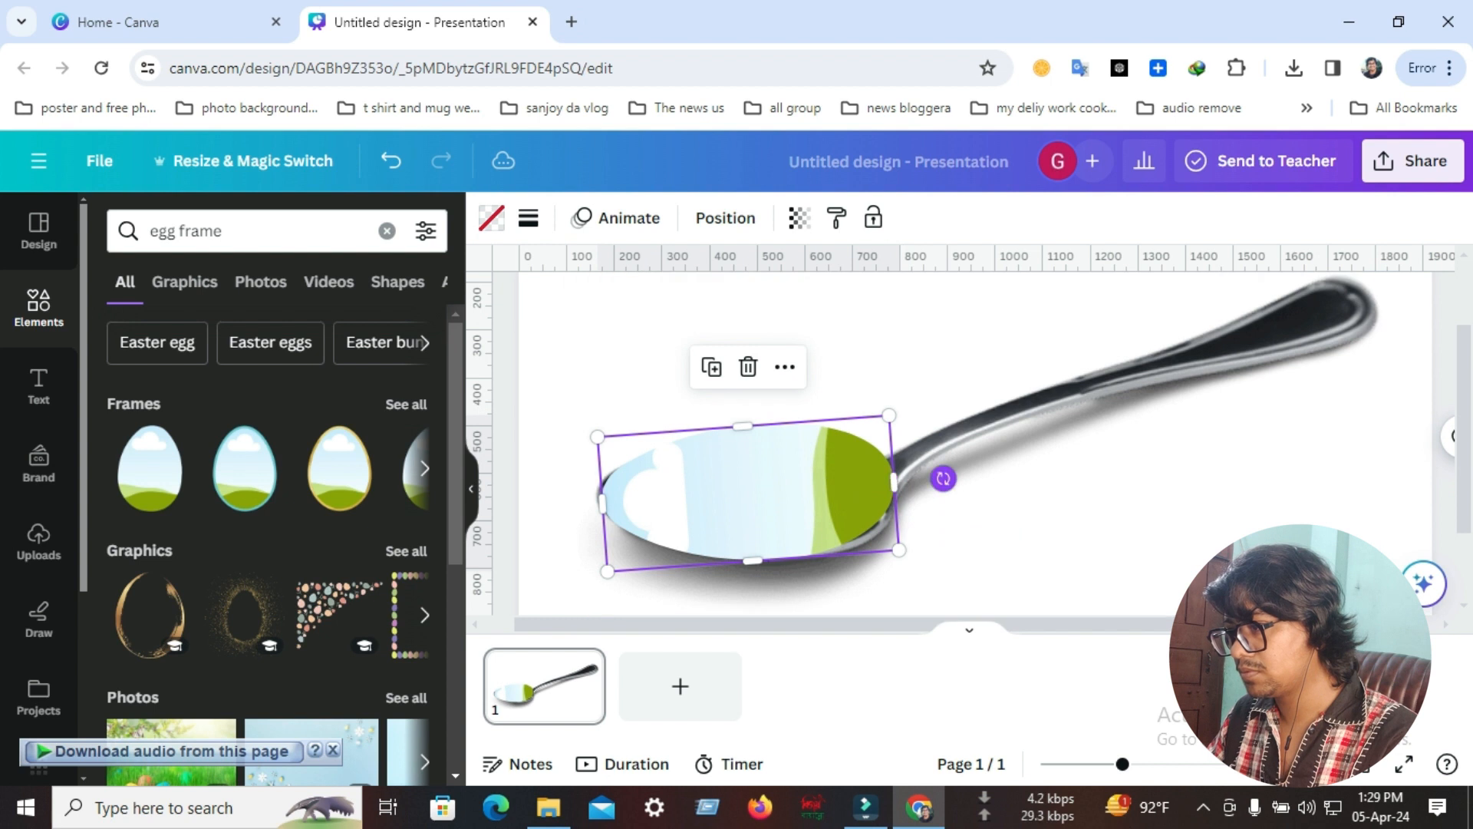
pyautogui.moveTo(943, 478); pyautogui.dragTo(943, 485)
pyautogui.moveTo(849, 488); pyautogui.dragTo(845, 490)
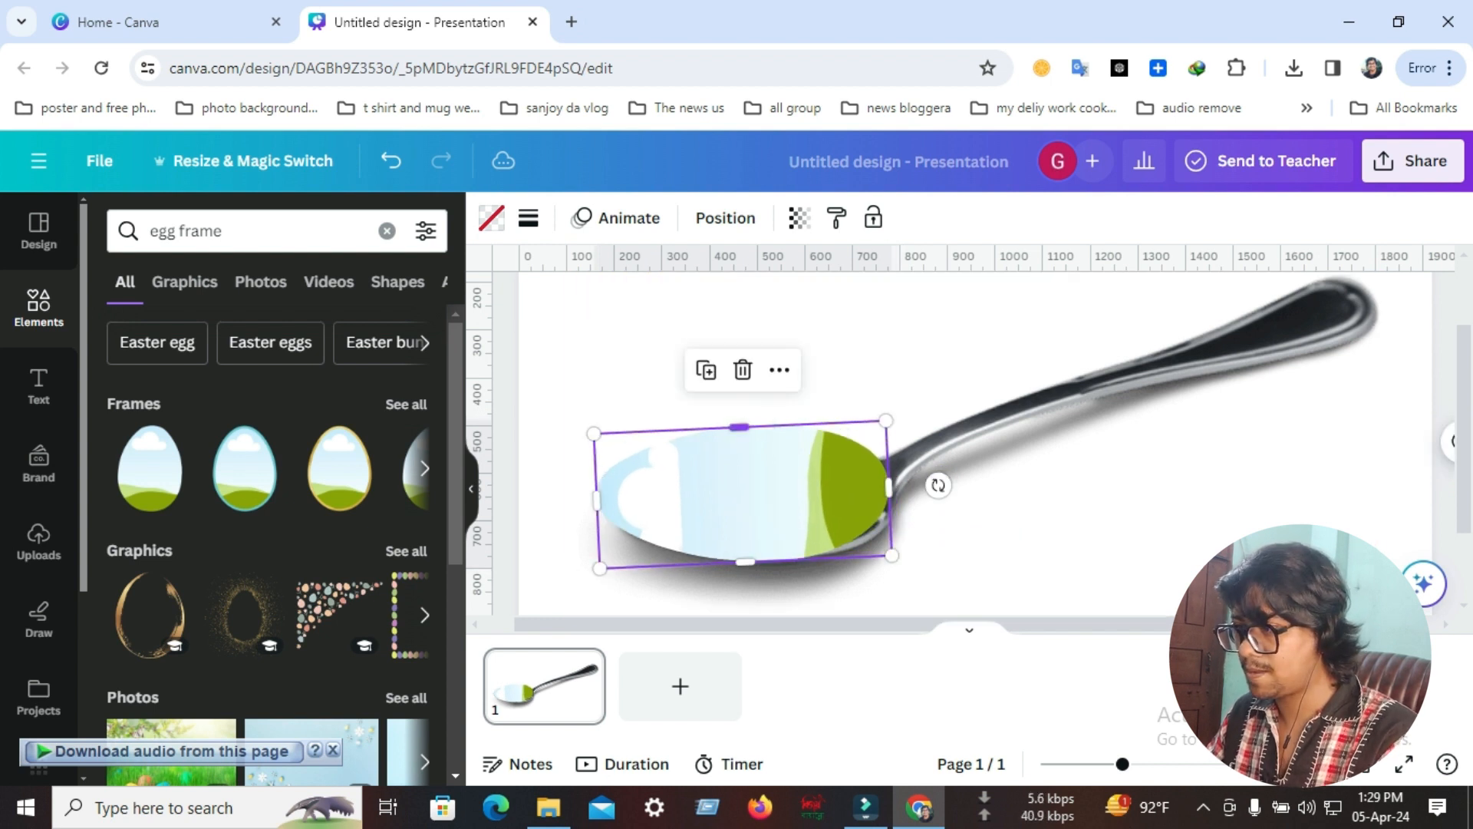
pyautogui.moveTo(739, 426); pyautogui.dragTo(739, 433)
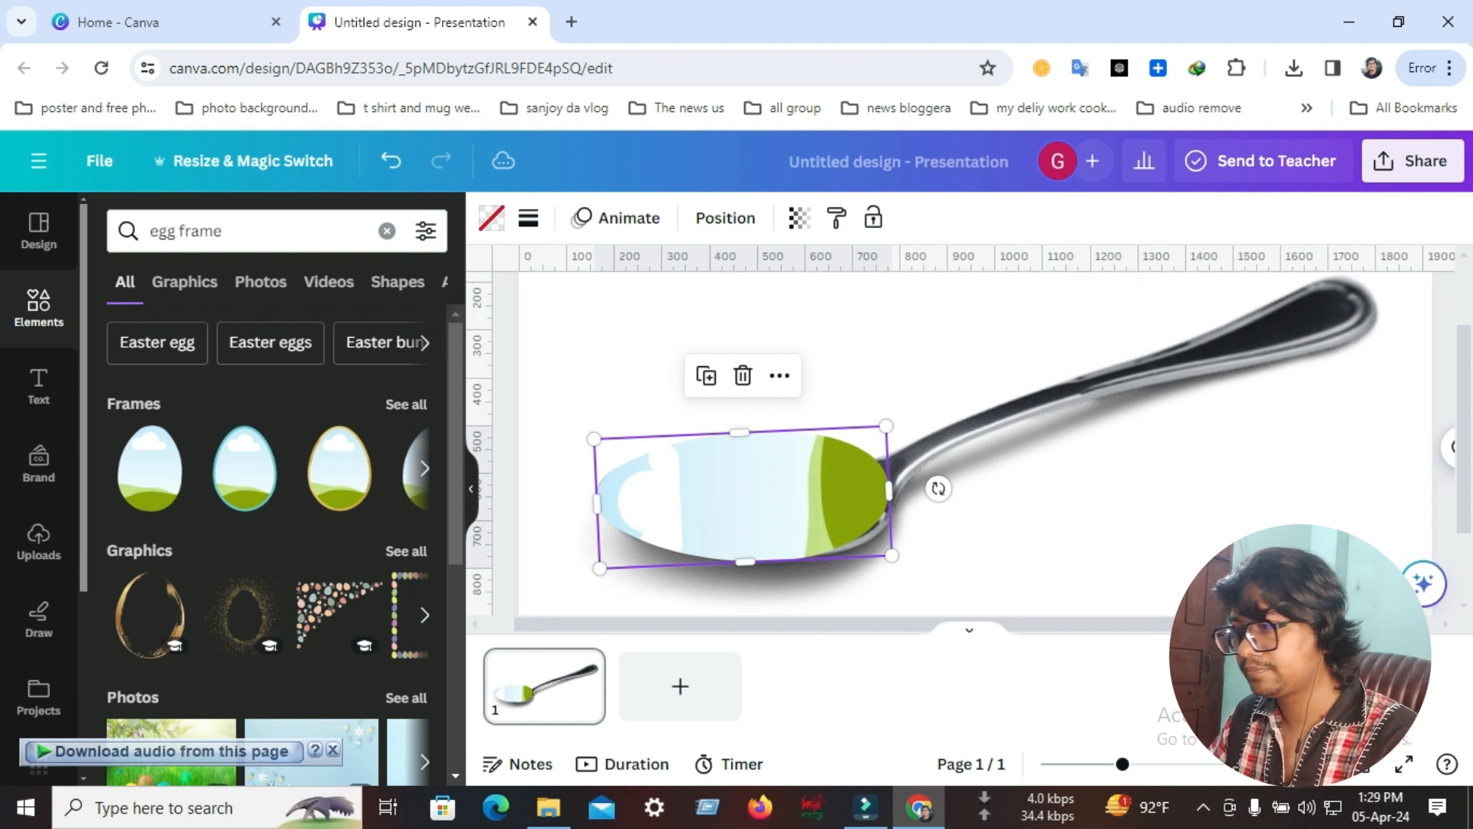
pyautogui.press('Escape')
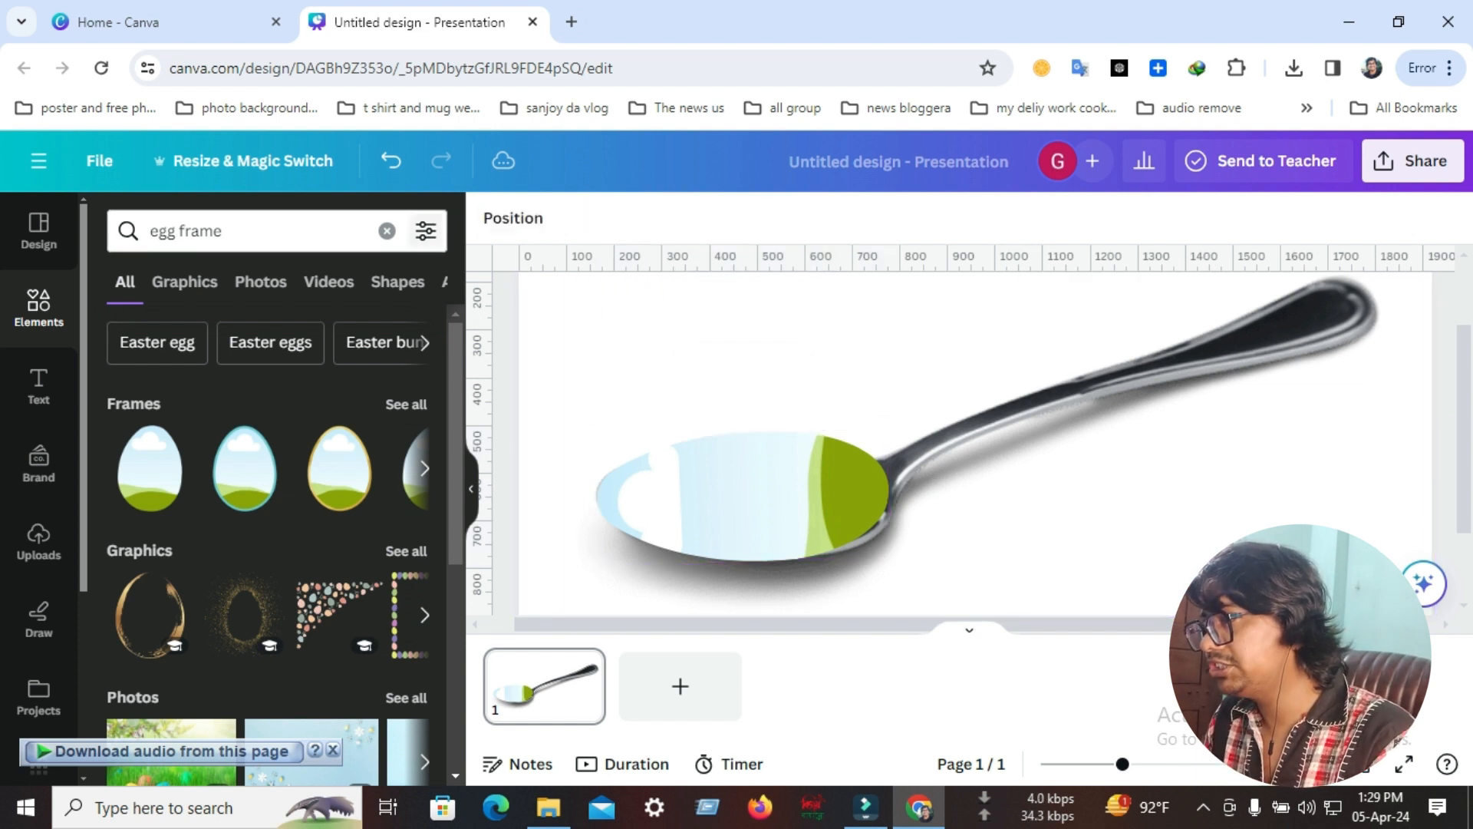
# Search the elements for "ship" and limit the results to photos.
pyautogui.click(387, 230)
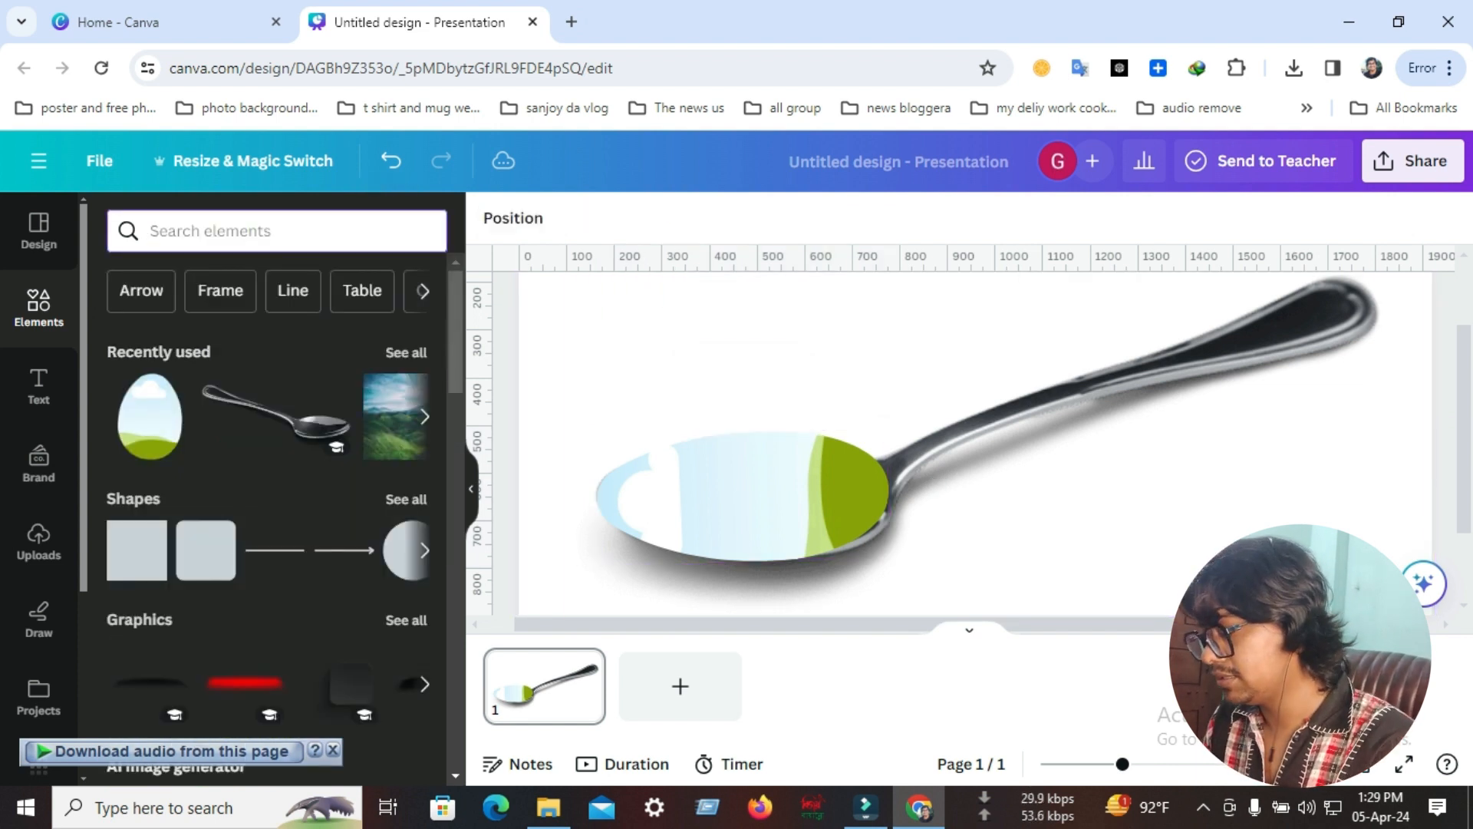
pyautogui.write('shi')
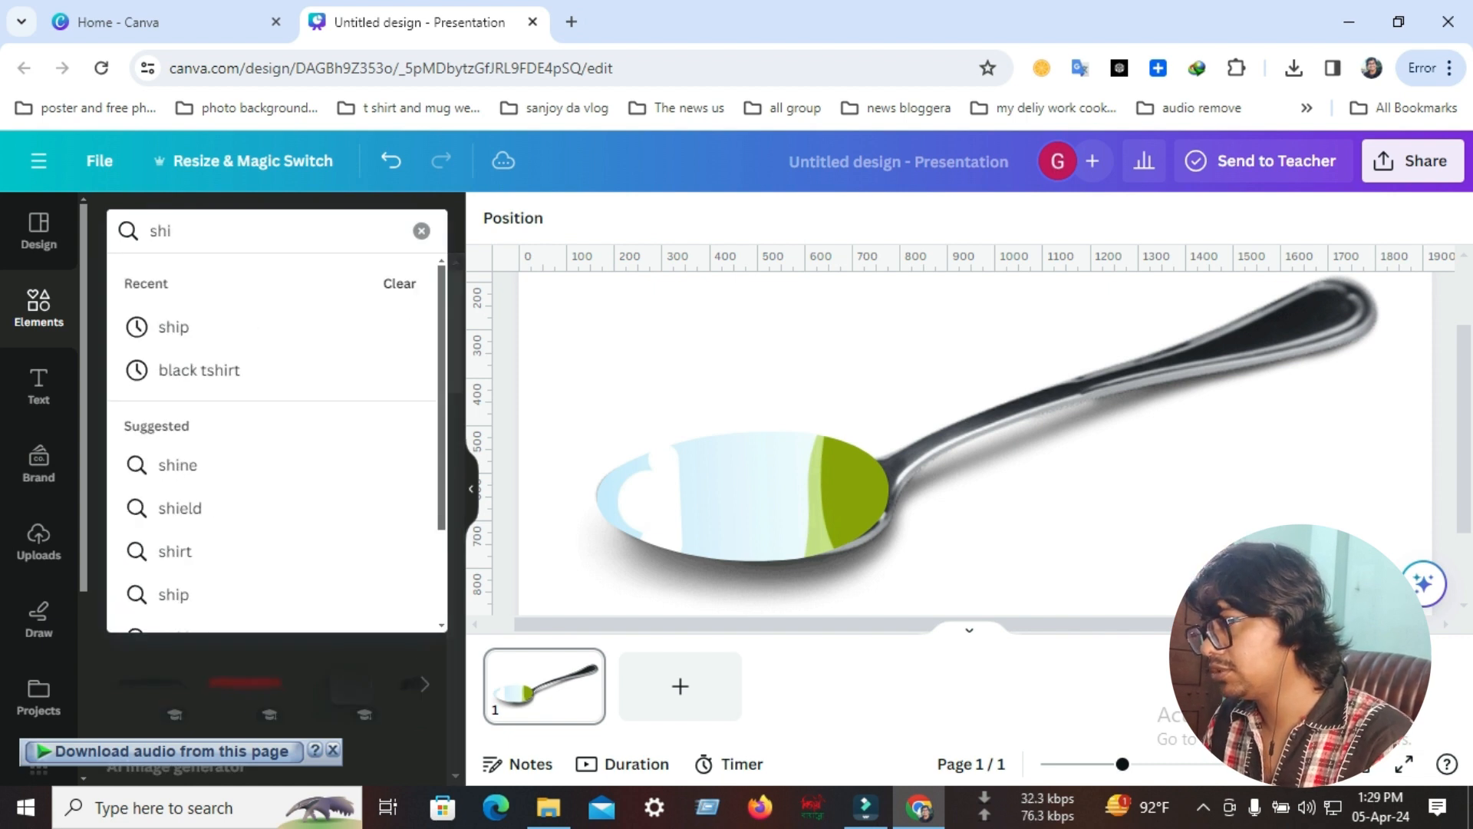
pyautogui.click(173, 327)
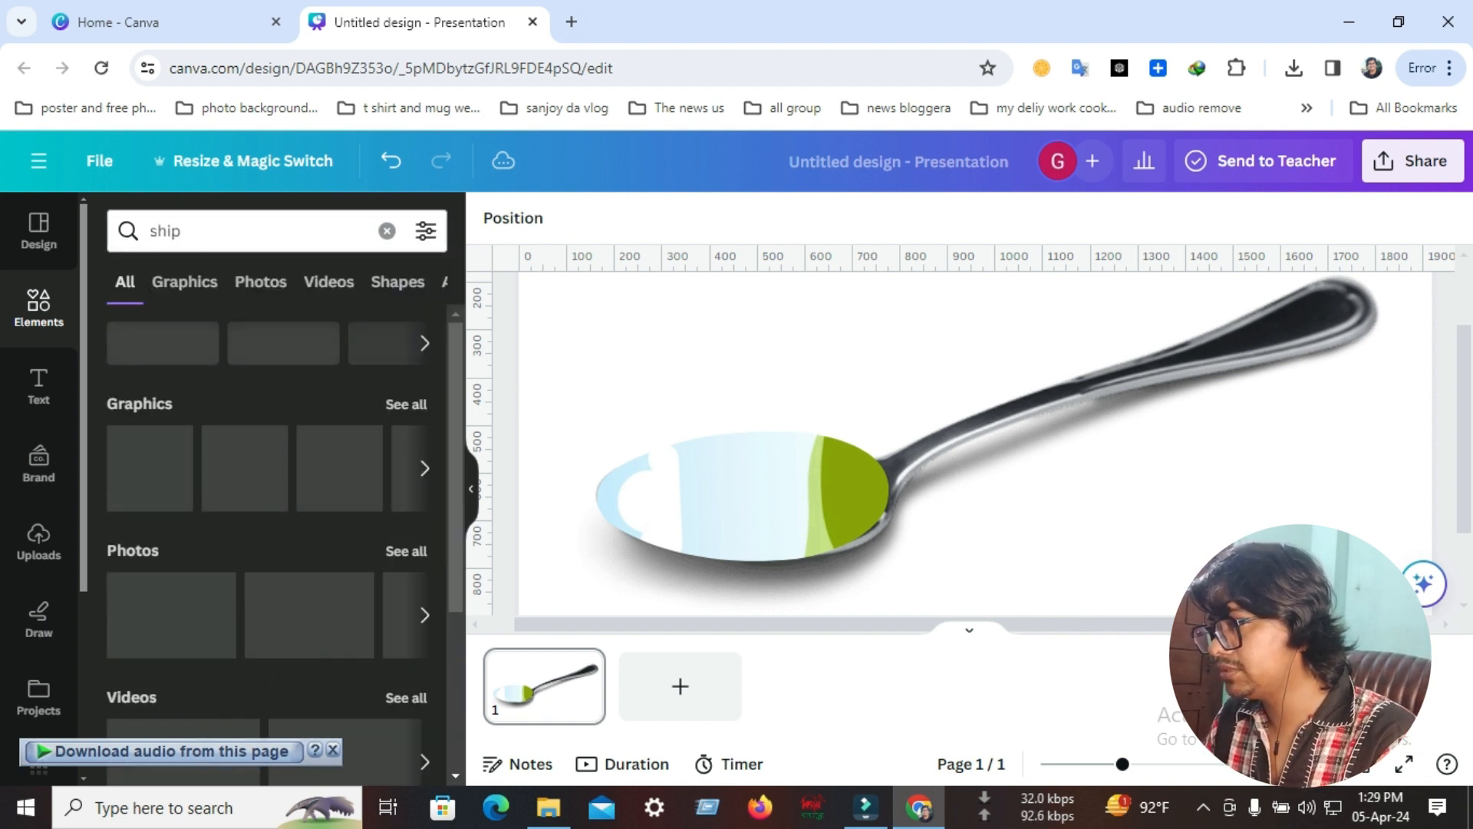
pyautogui.click(260, 281)
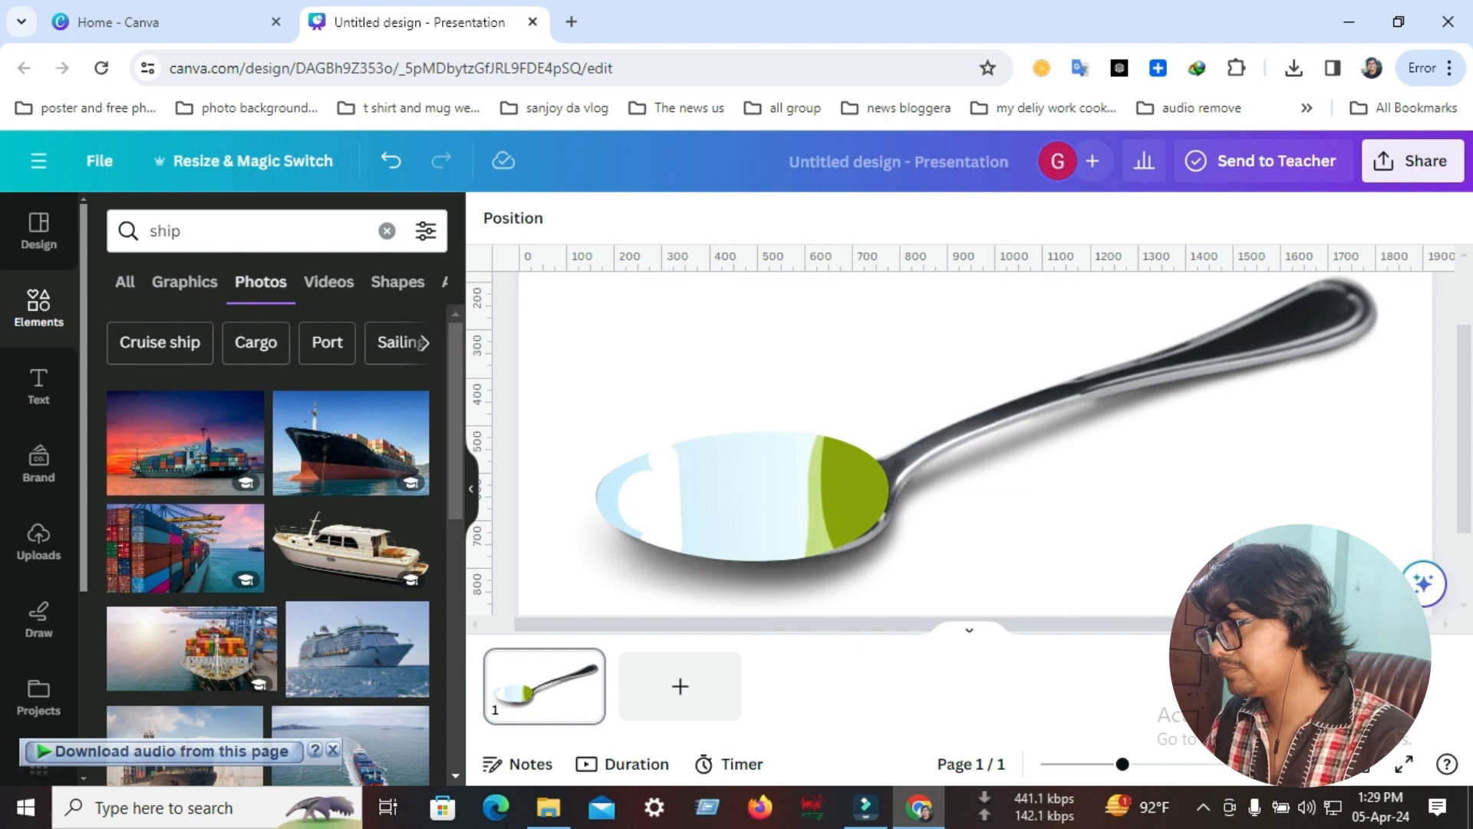
# Try the front-view white cruise ship photo in the design and delete it again.
pyautogui.scroll(-5, 269, 538)
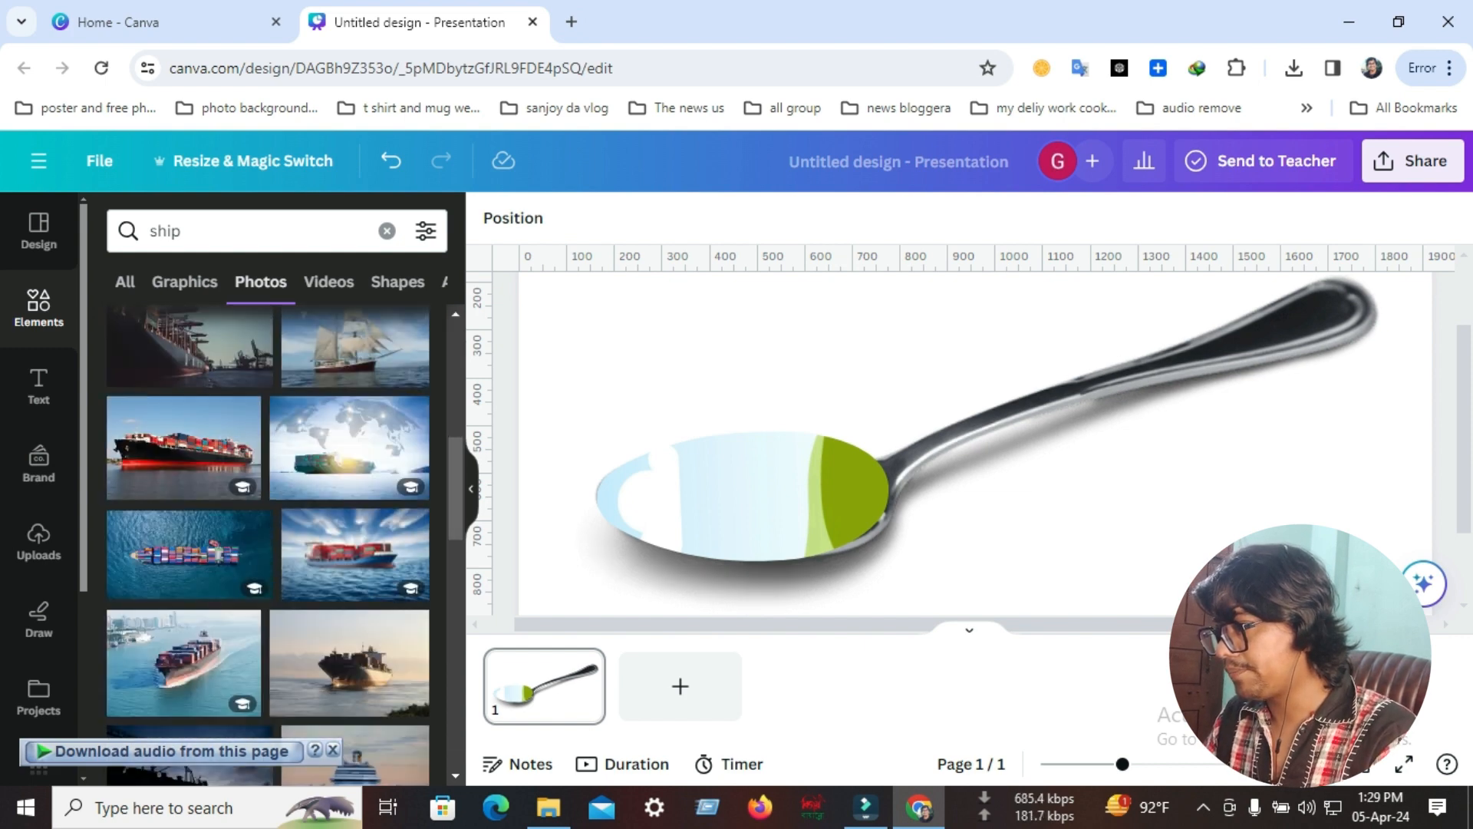
pyautogui.scroll(-5, 268, 537)
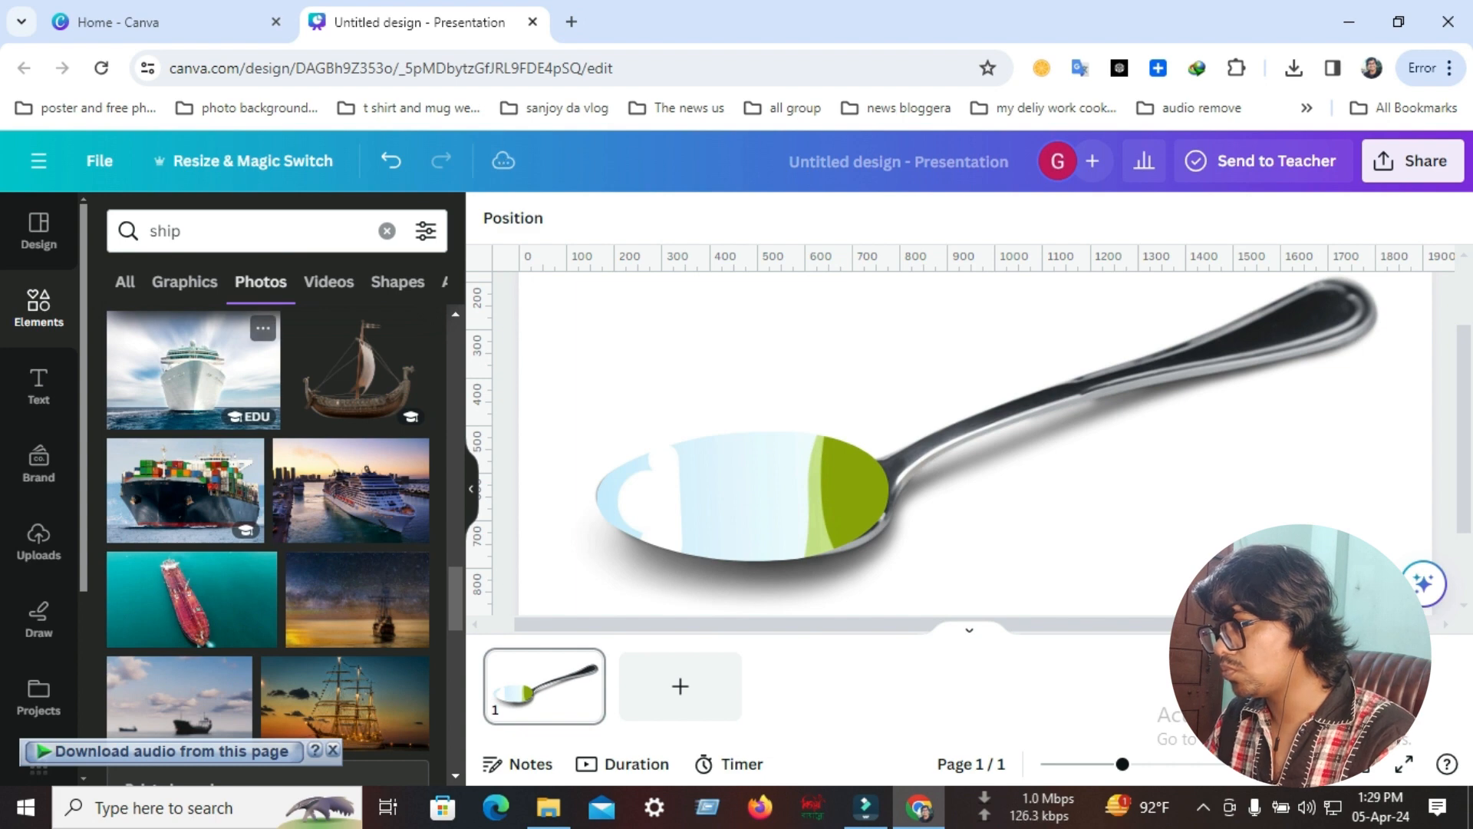
pyautogui.click(192, 368)
pyautogui.press('Delete')
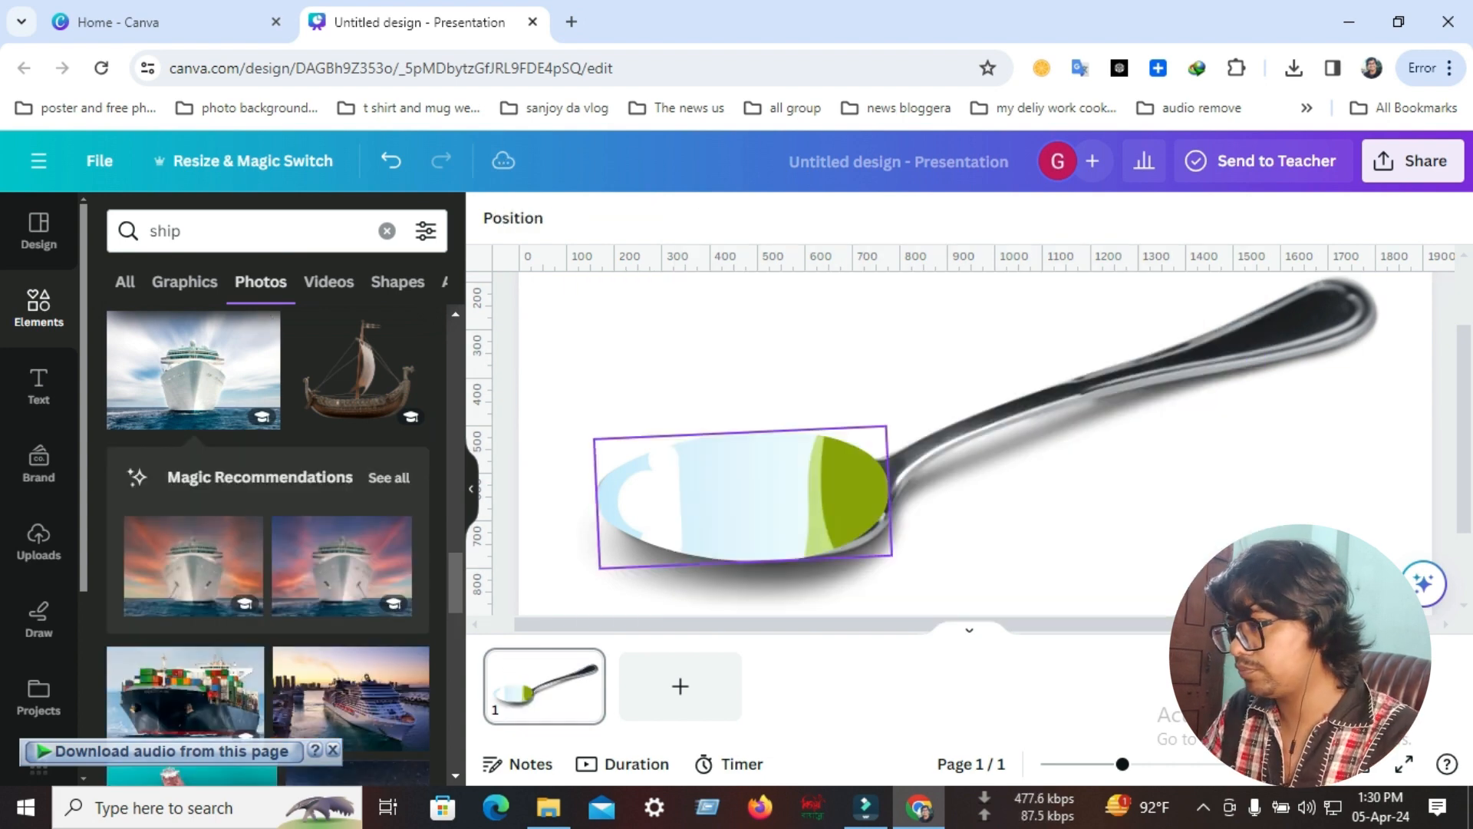
# Fill the egg frame with the photo of the sailing ship with white sails and a red hull.
pyautogui.scroll(-5, 269, 537)
pyautogui.scroll(-5, 268, 537)
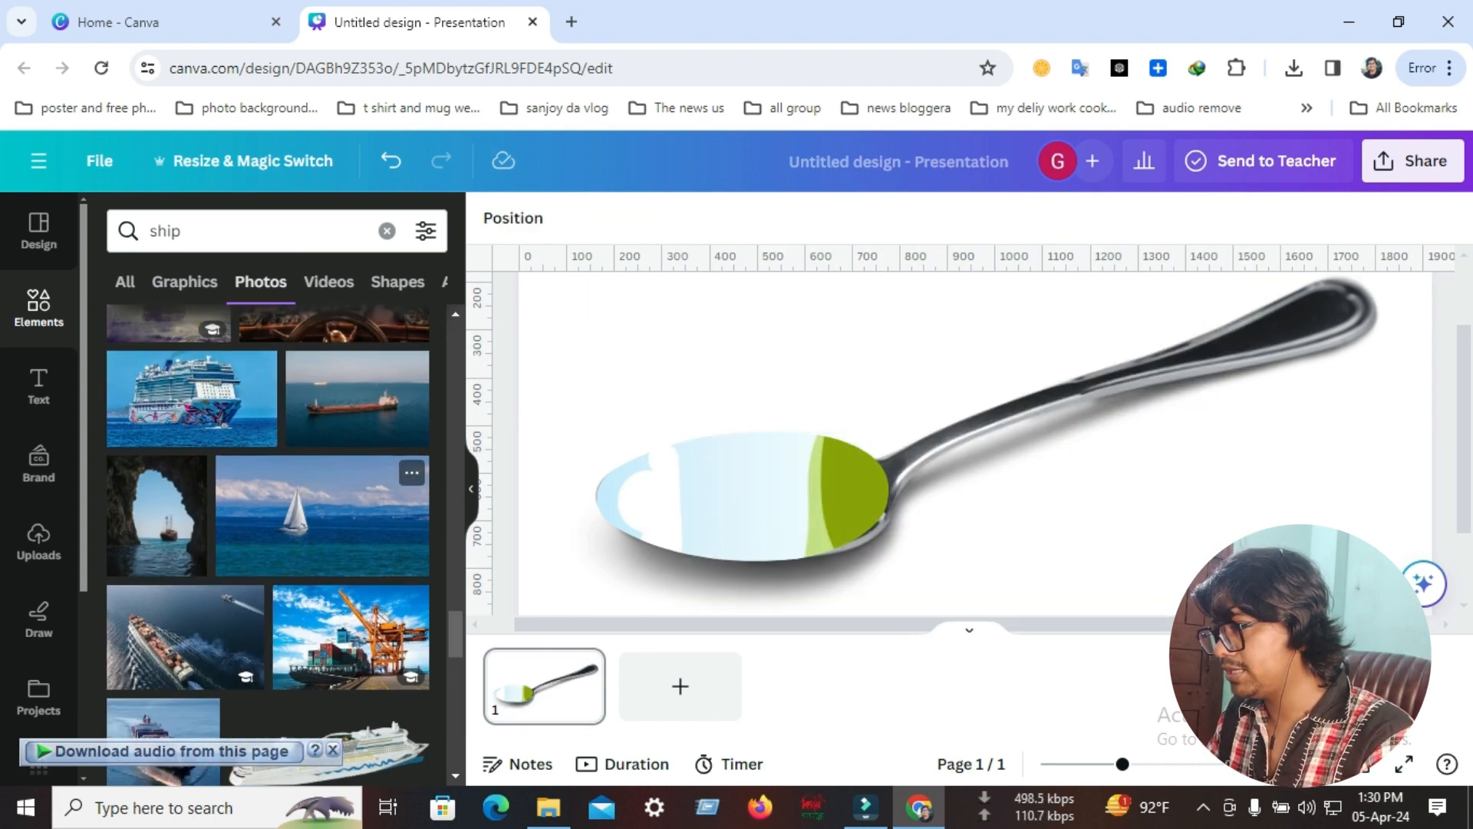
pyautogui.scroll(15, 269, 538)
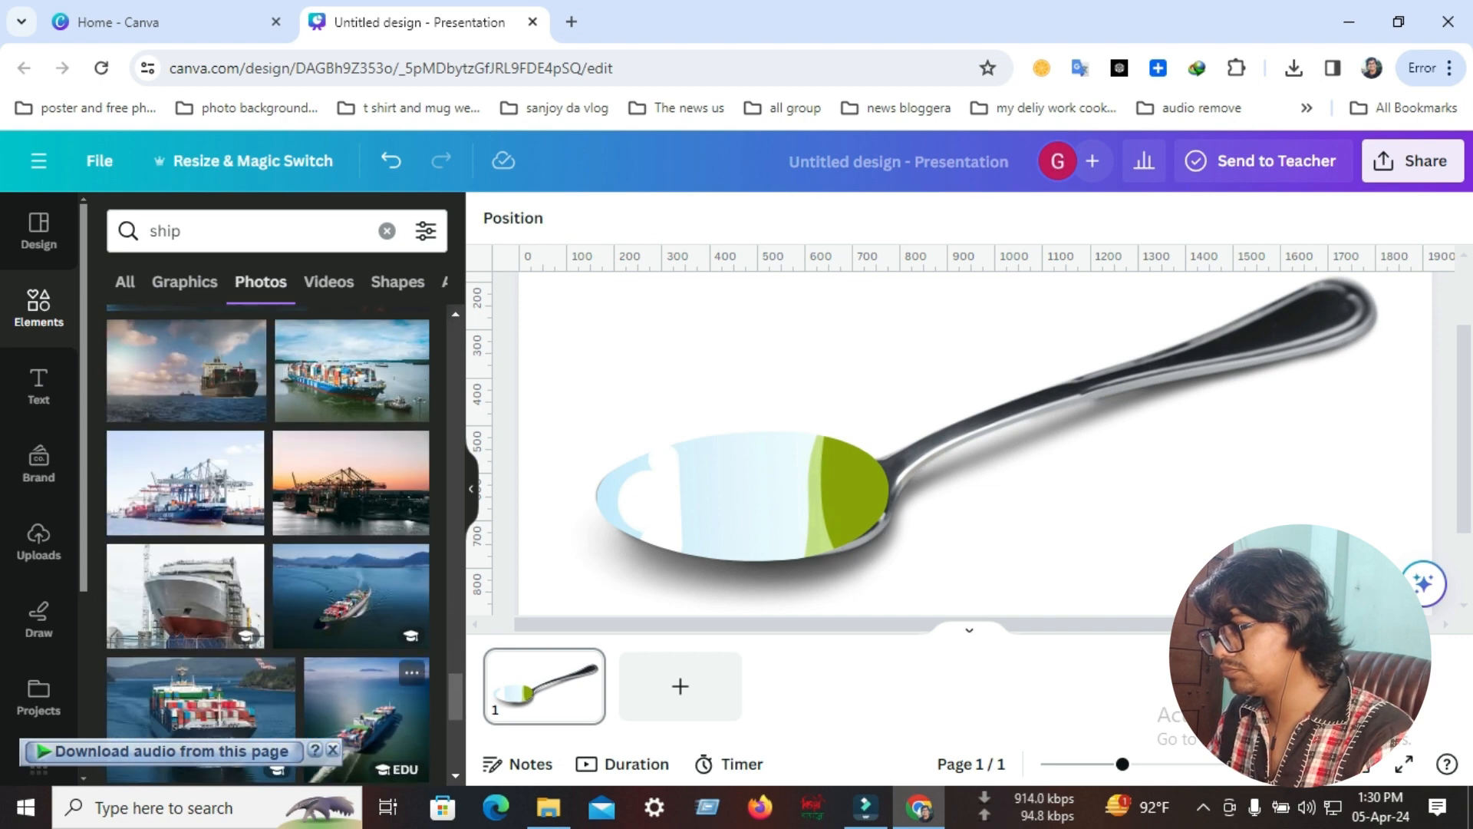
pyautogui.scroll(-5, 268, 537)
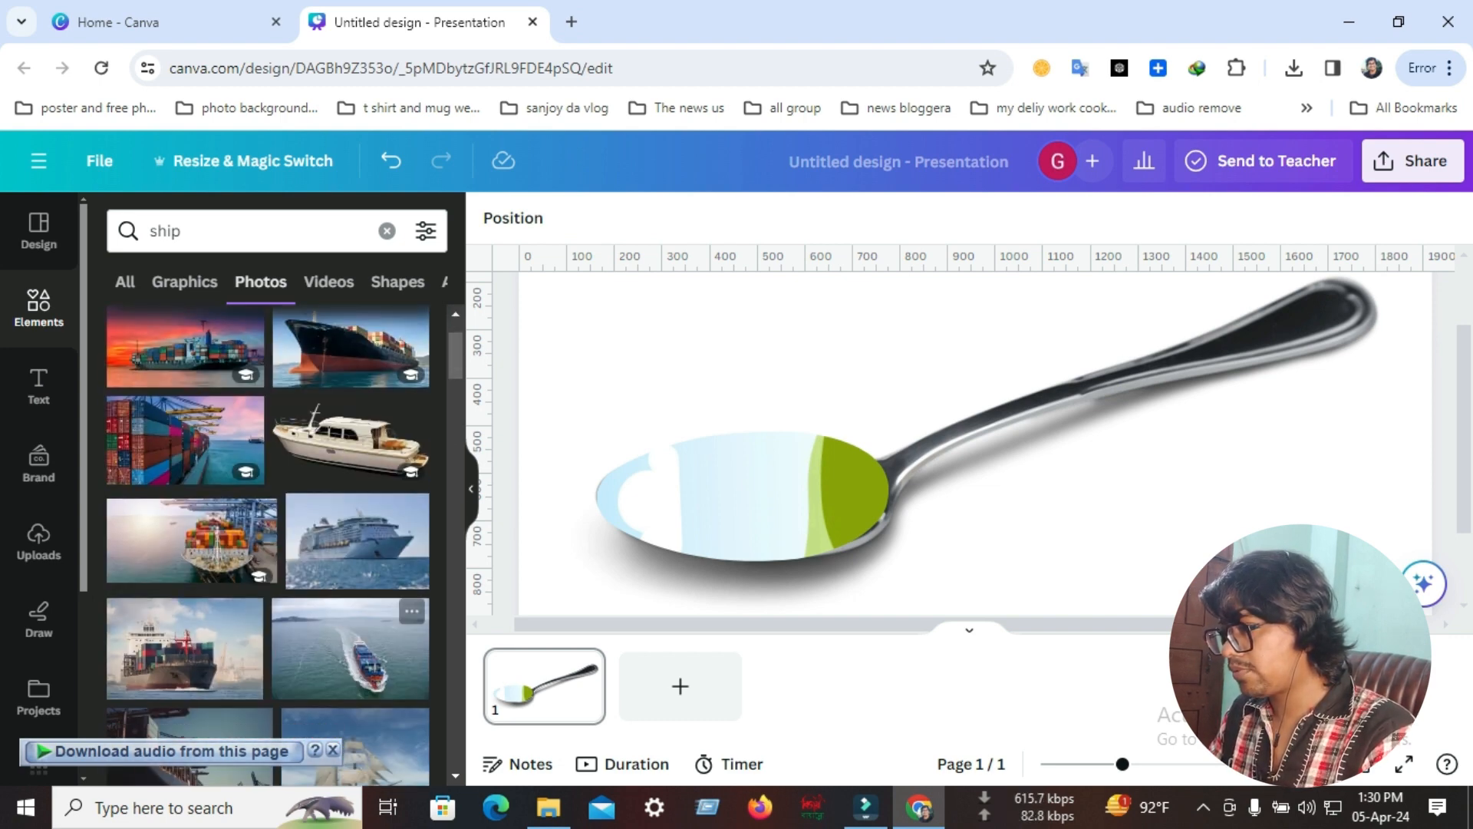
pyautogui.click(355, 439)
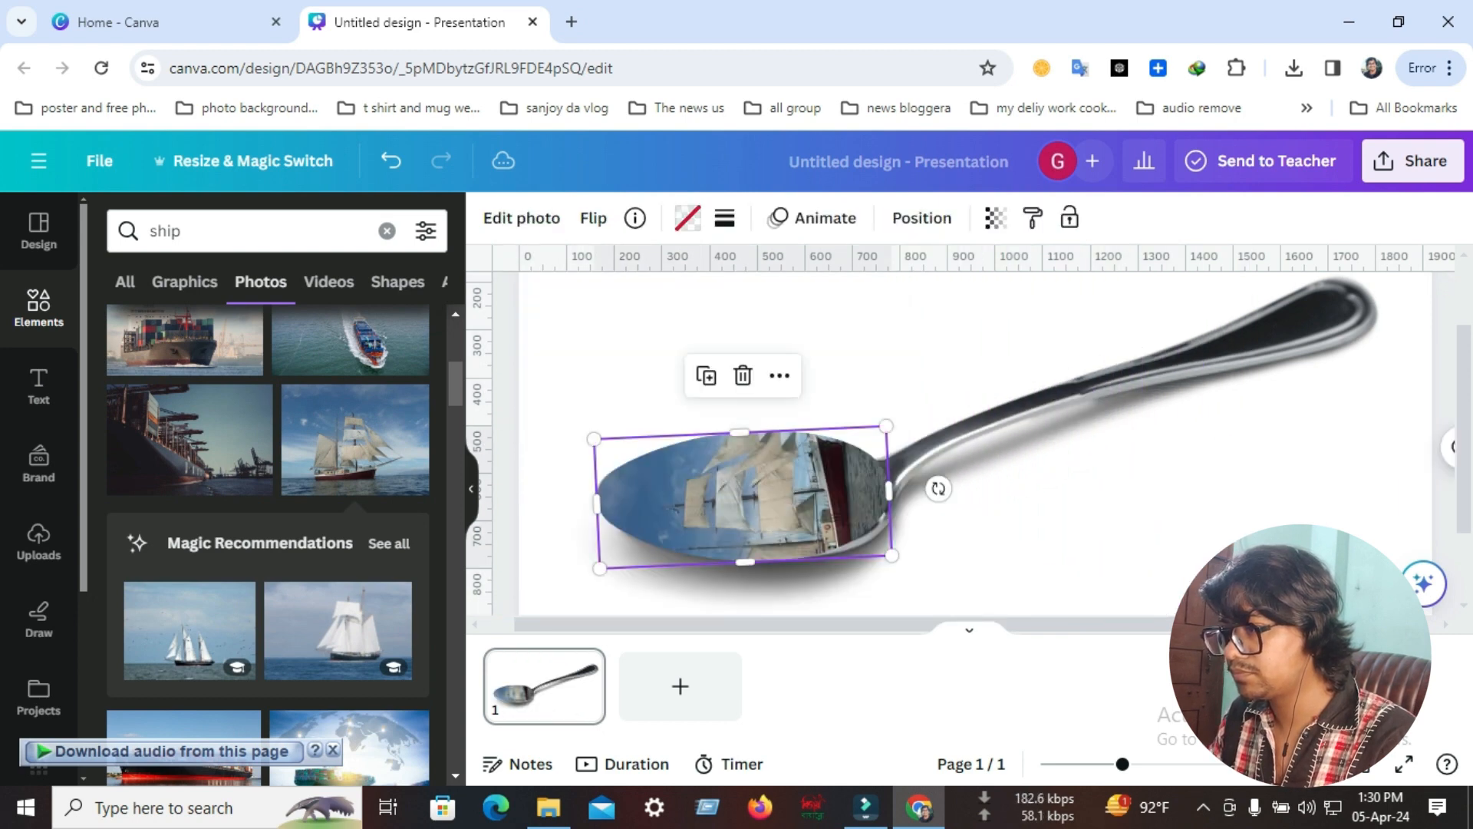
# Rotate the ship photo upright inside the egg frame, to about 93°, and enlarge it within the crop.
pyautogui.doubleClick(740, 461)
pyautogui.moveTo(923, 484); pyautogui.dragTo(725, 668)
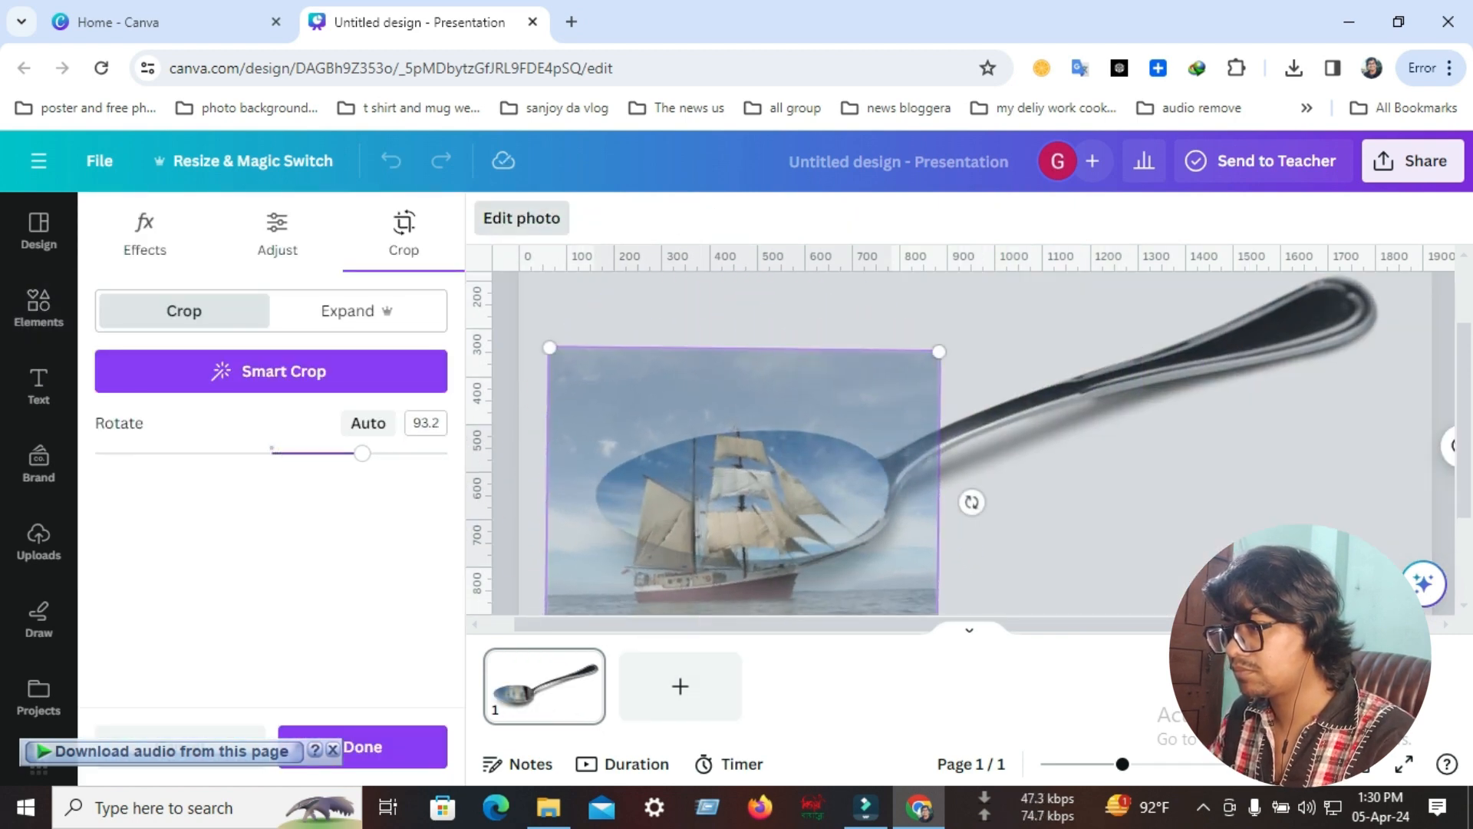
pyautogui.scroll(-2, 960, 442)
pyautogui.scroll(2, 961, 442)
pyautogui.moveTo(1122, 763); pyautogui.dragTo(1100, 763)
pyautogui.moveTo(949, 391); pyautogui.dragTo(997, 355)
pyautogui.press('Return')
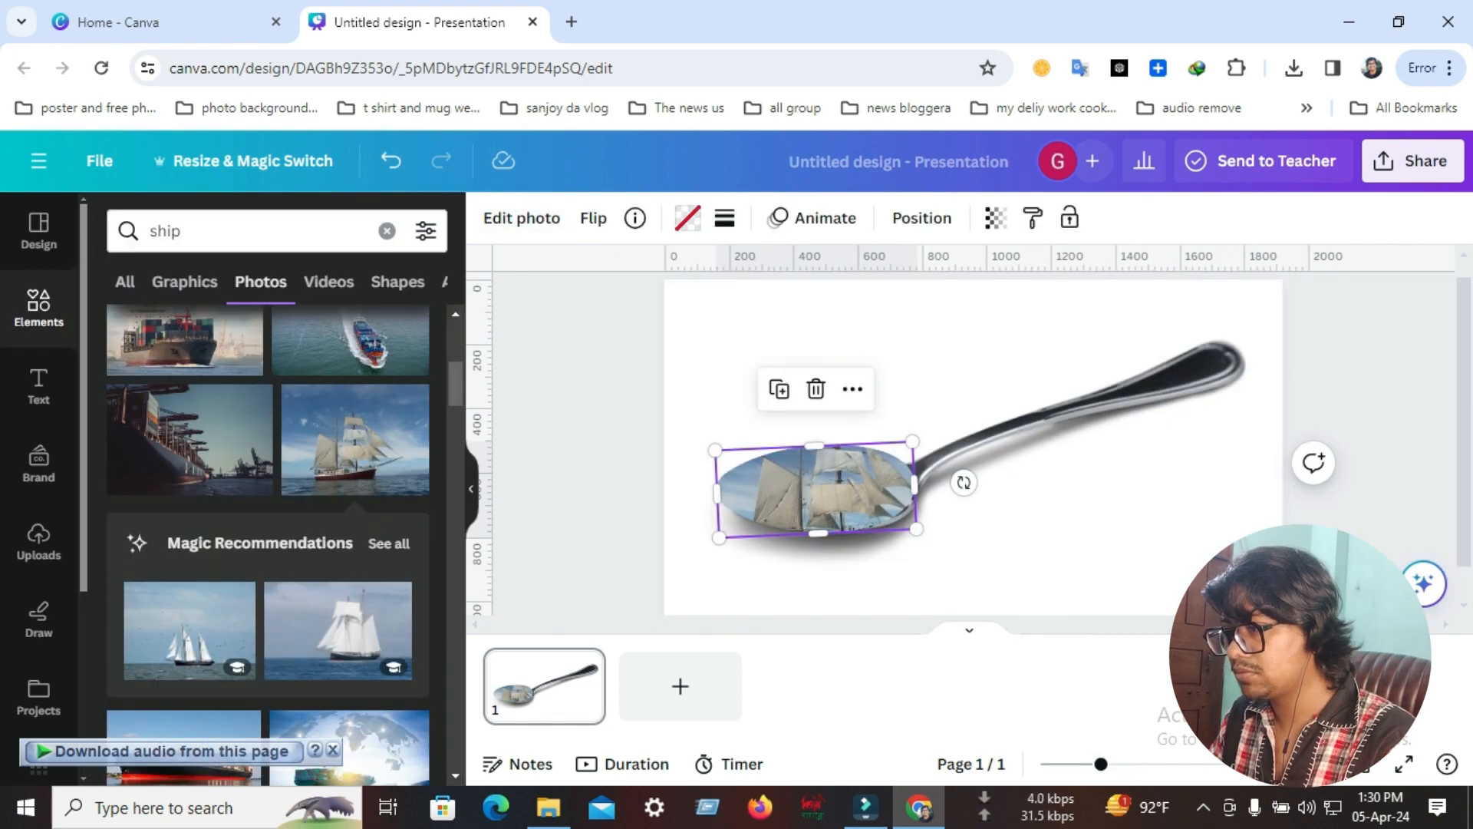
# Shift the ship photo upward inside the egg frame so the red hull sits in the spoon's bowl.
pyautogui.doubleClick(815, 488)
pyautogui.moveTo(815, 488); pyautogui.dragTo(815, 433)
pyautogui.press('Return')
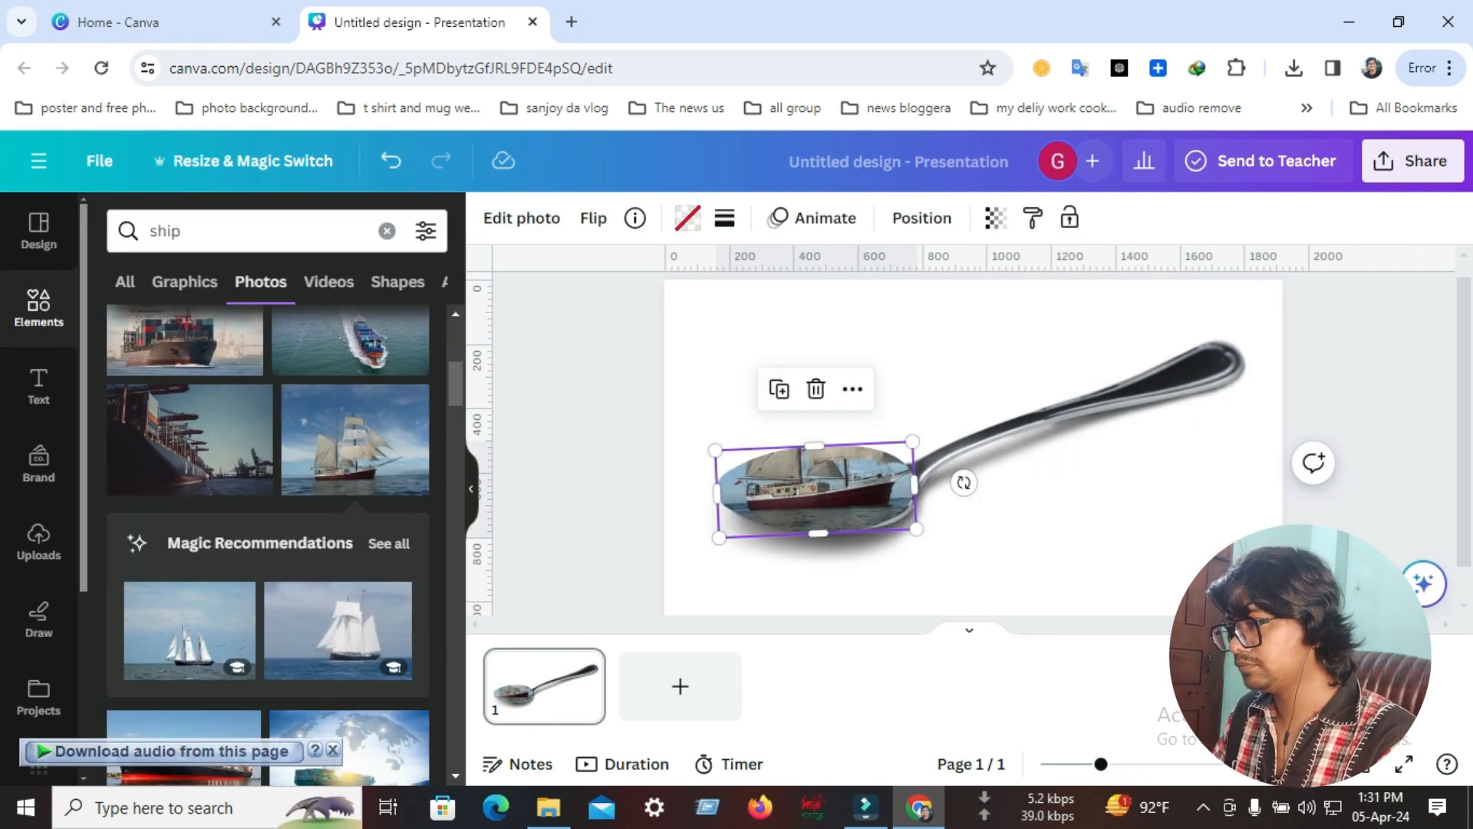
# Add another copy of the sailing ship photo beside the spoon's bowl, and lock the spoon and the filled egg frame.
pyautogui.click(356, 440)
pyautogui.moveTo(906, 453); pyautogui.dragTo(1092, 452)
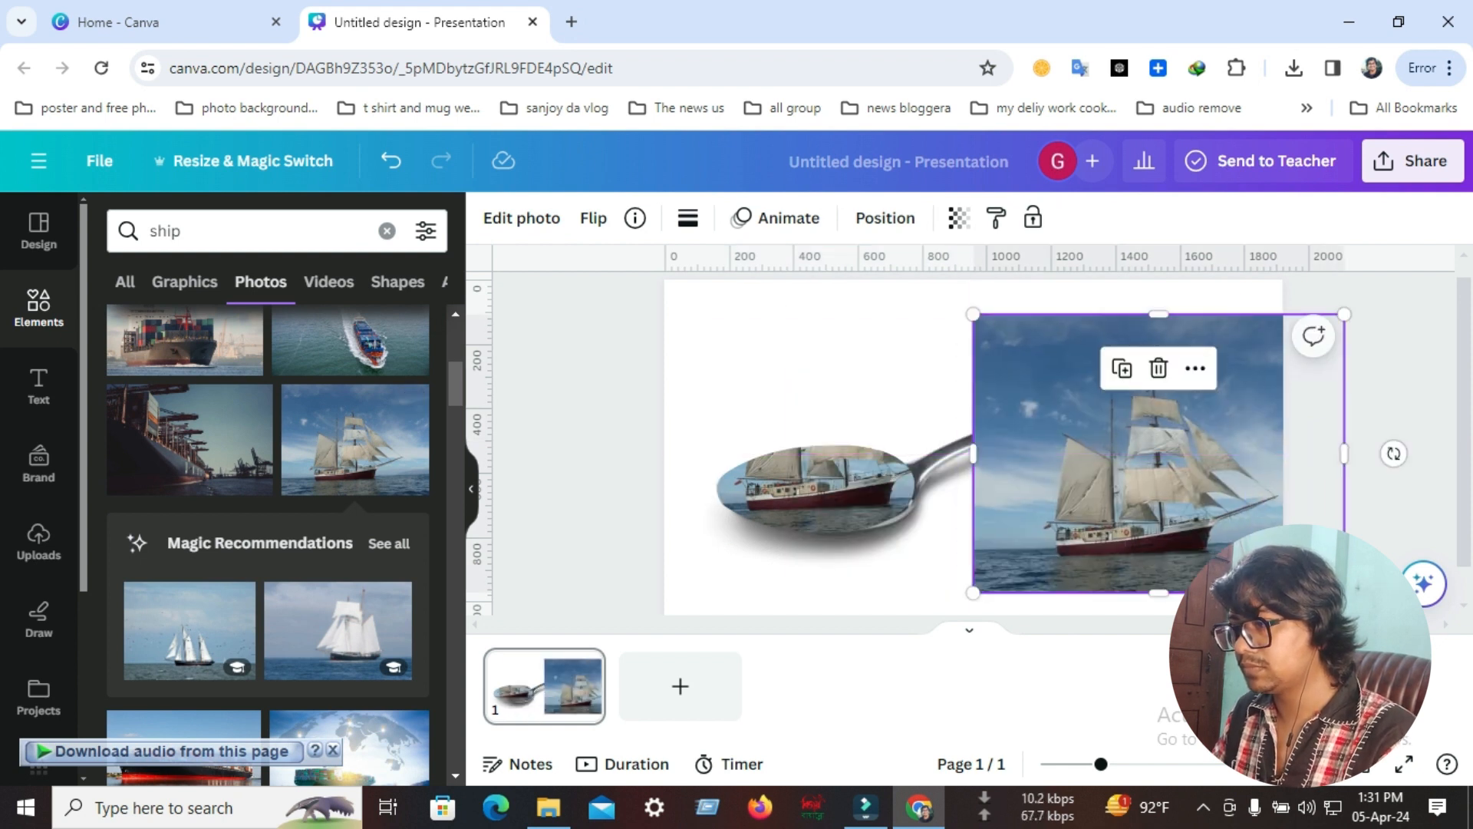
pyautogui.moveTo(600, 526); pyautogui.dragTo(845, 407)
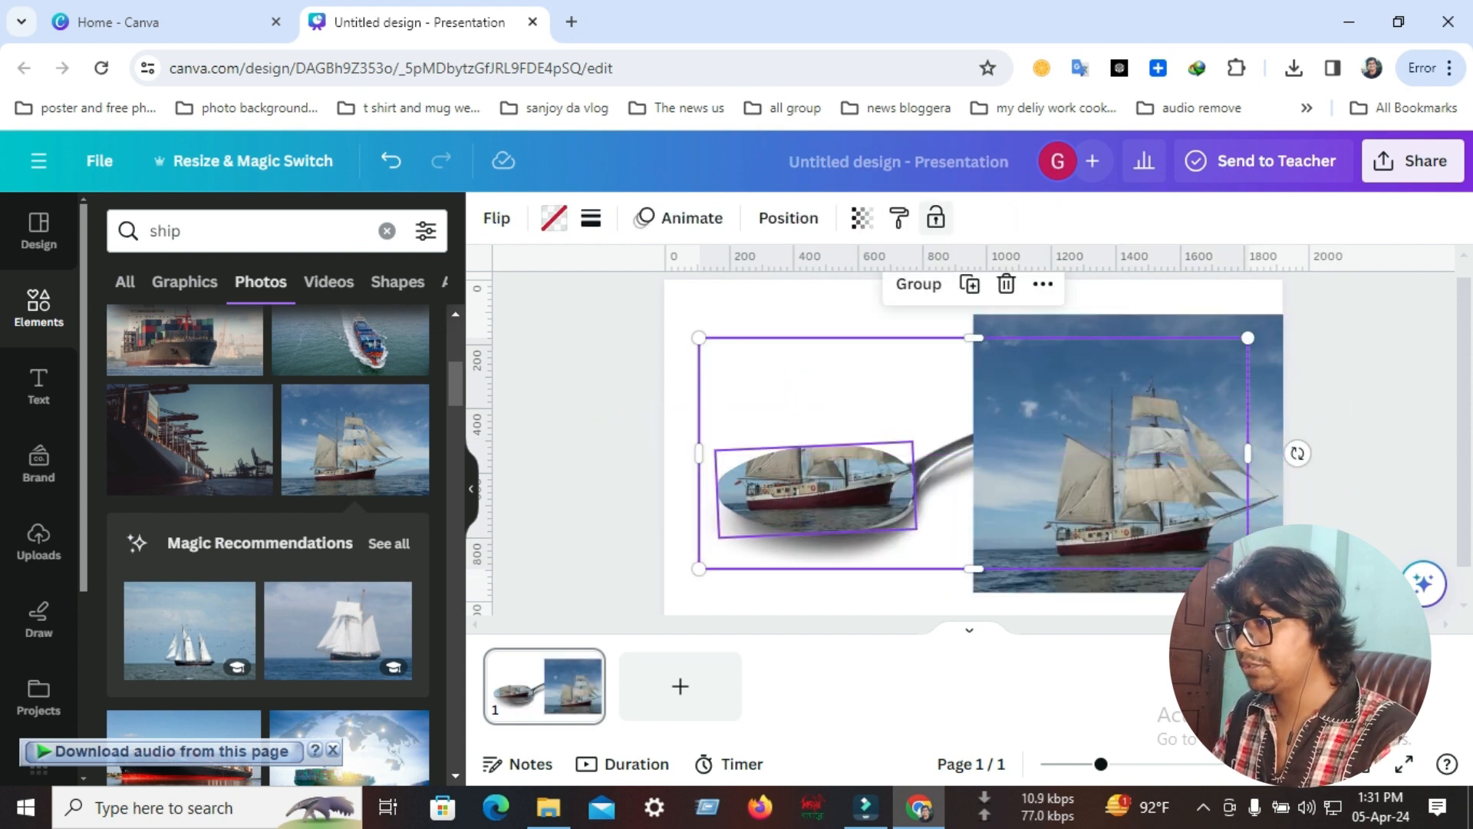
pyautogui.click(936, 218)
# Place the loose ship photo behind the spoon's bowl against the page's left edge and scale it down to end near the bowl's base.
pyautogui.click(1105, 453)
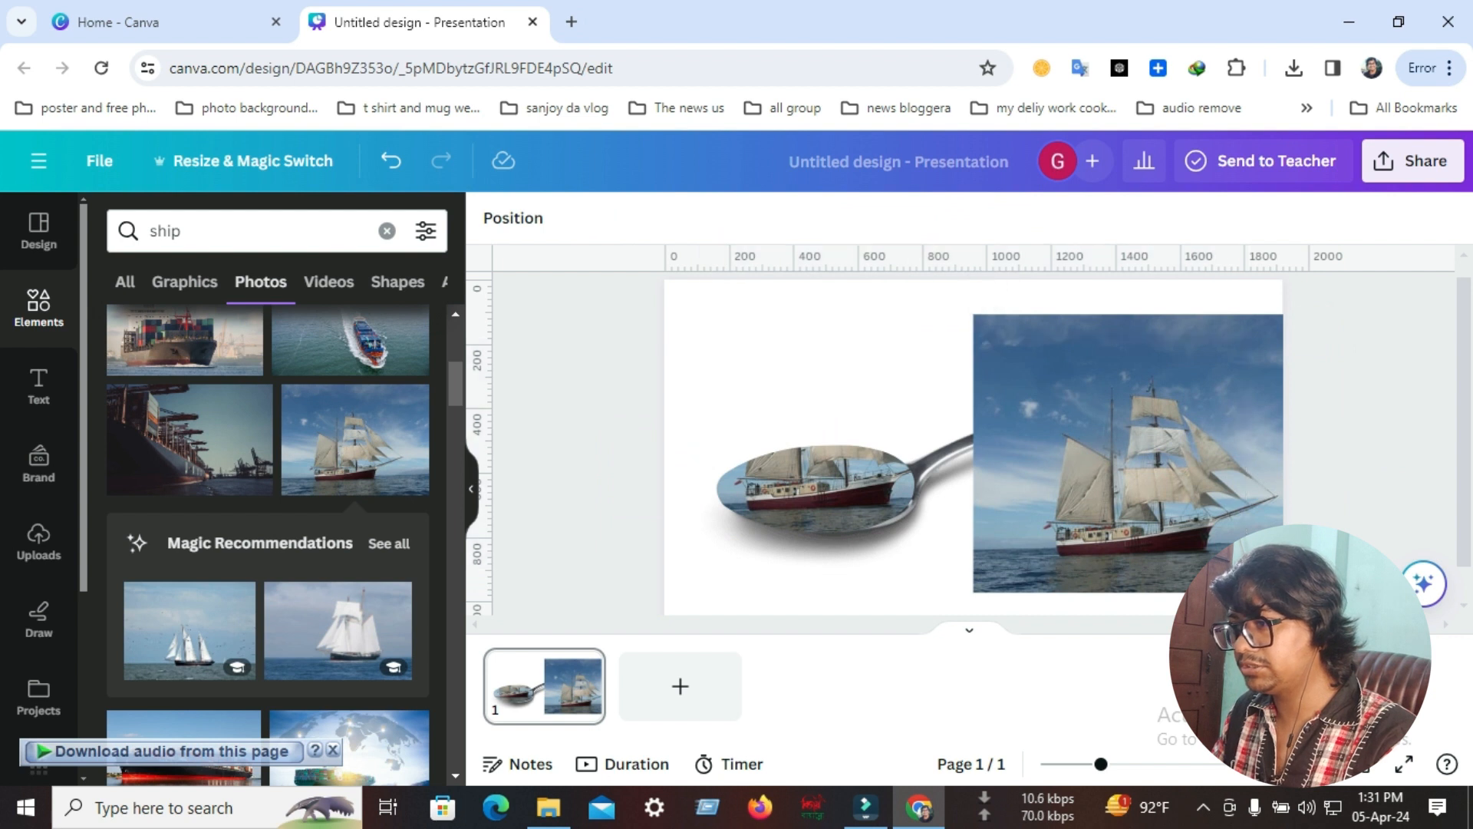
pyautogui.moveTo(1105, 453); pyautogui.dragTo(795, 441)
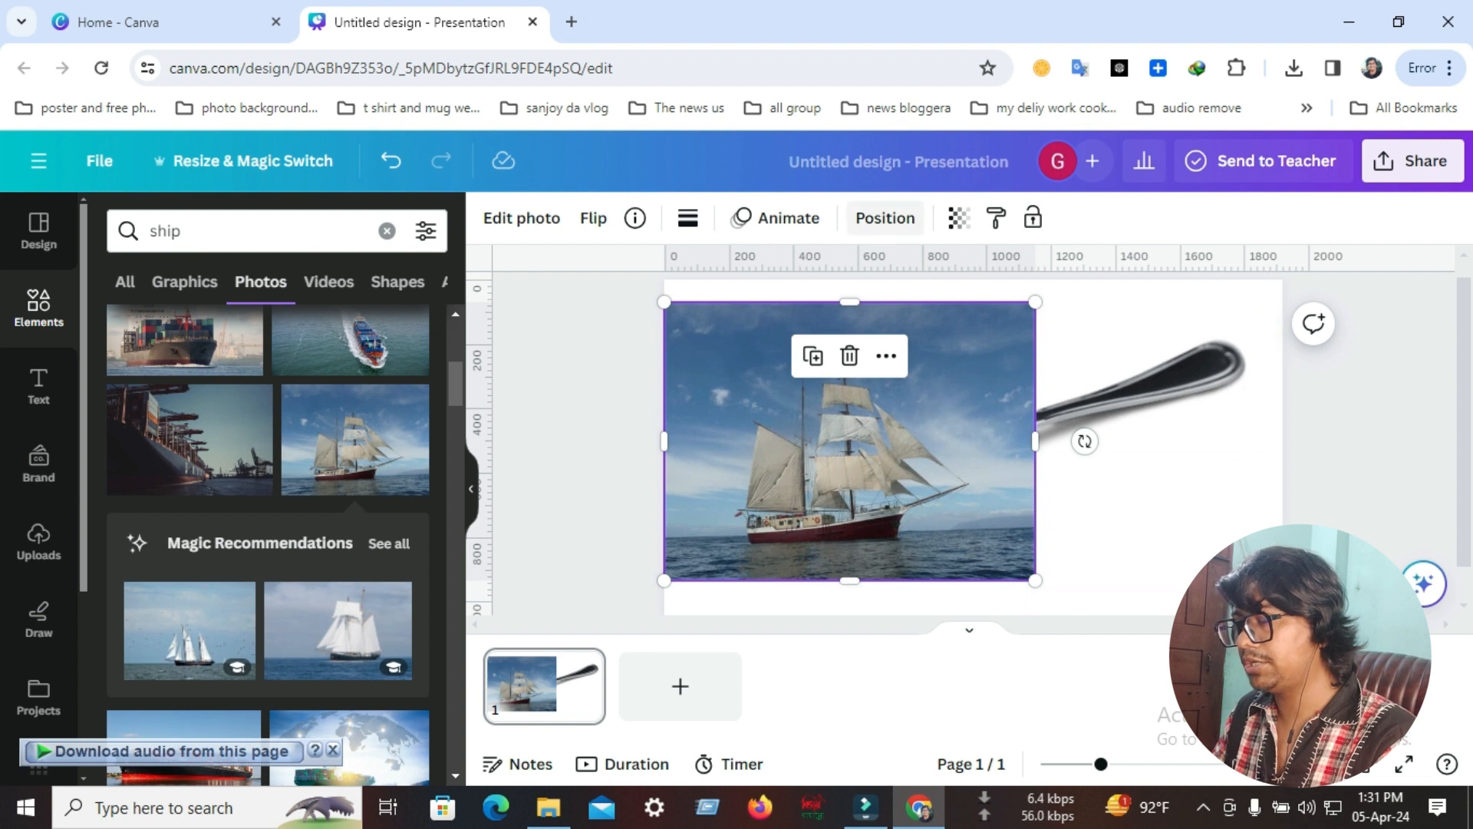
pyautogui.click(886, 218)
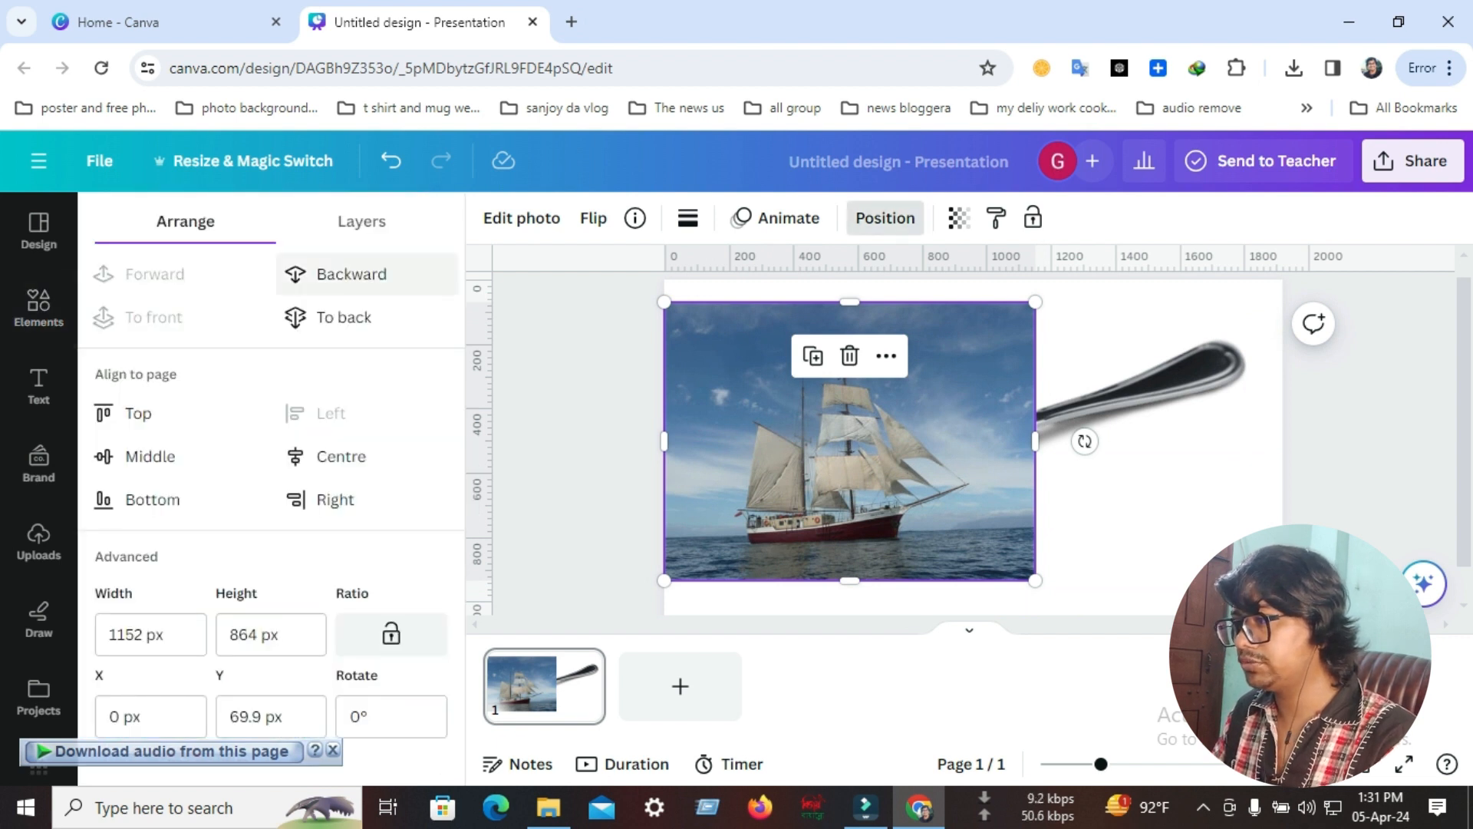
pyautogui.click(352, 274)
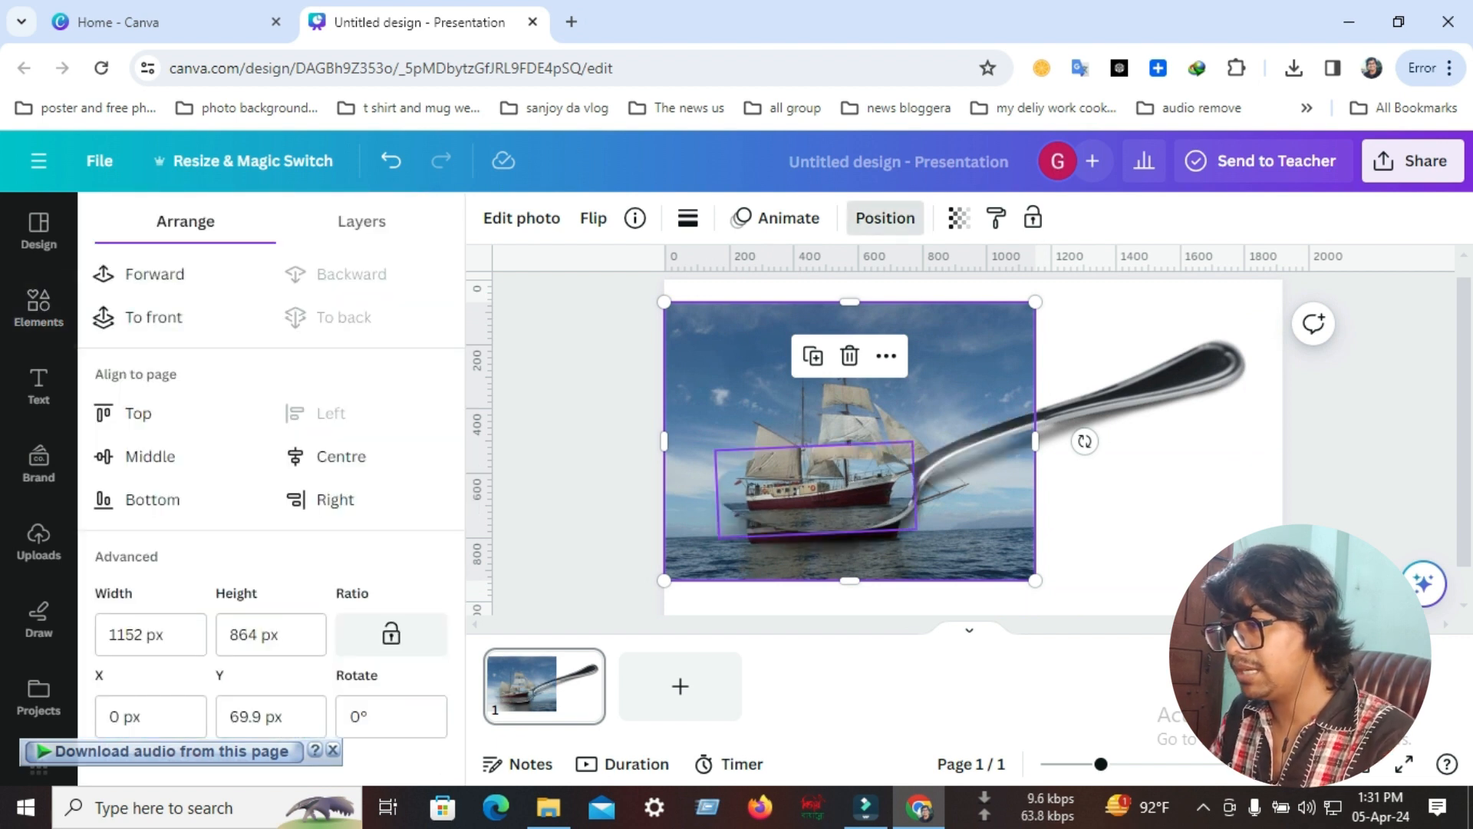
pyautogui.moveTo(1036, 580); pyautogui.dragTo(980, 537)
# Unlock the egg frame and move and scale its inner ship photo to line up with the ship photo behind it.
pyautogui.click(816, 483)
pyautogui.click(816, 390)
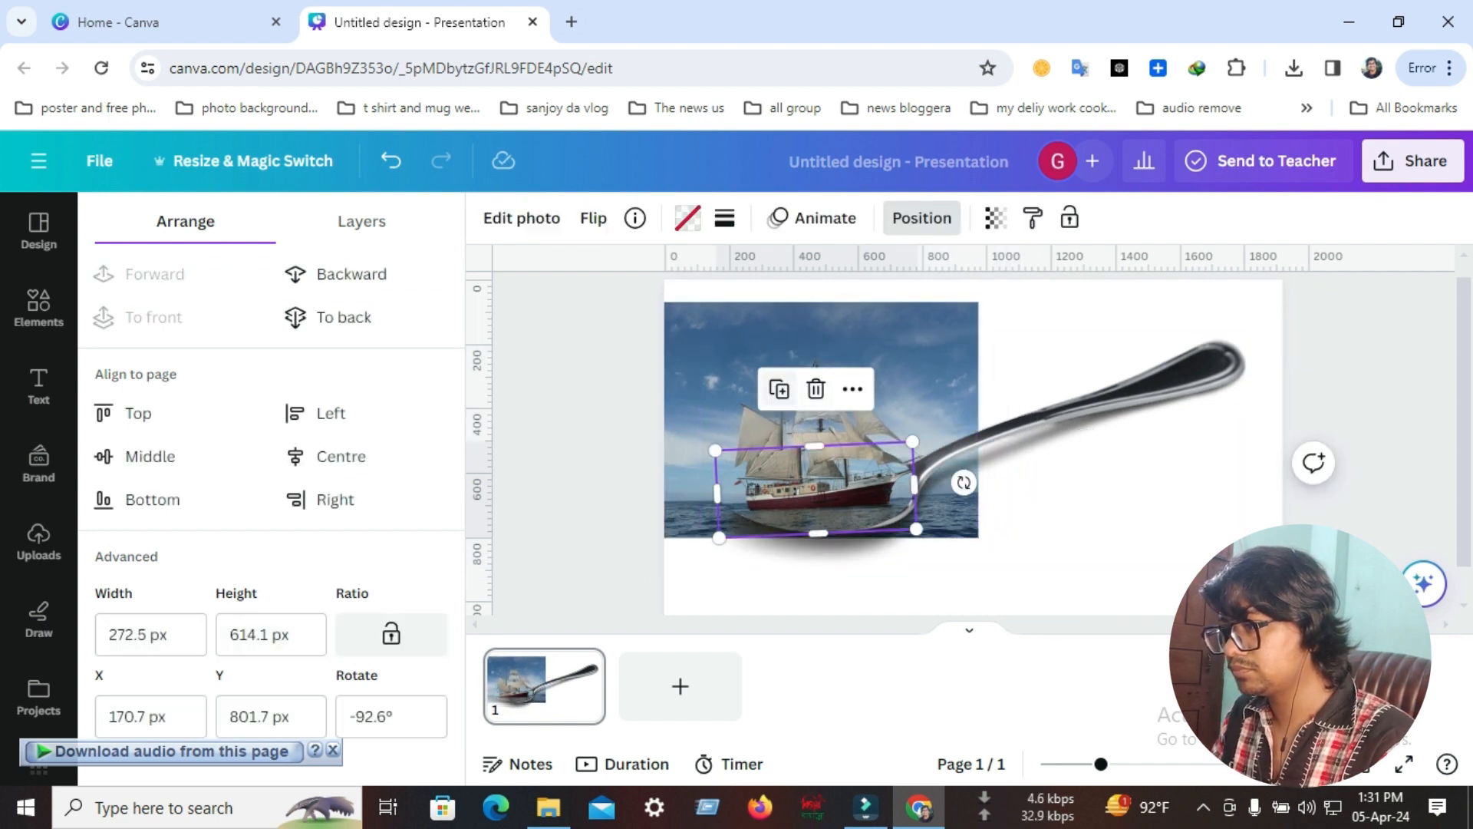
pyautogui.doubleClick(791, 469)
pyautogui.moveTo(817, 483); pyautogui.dragTo(808, 481)
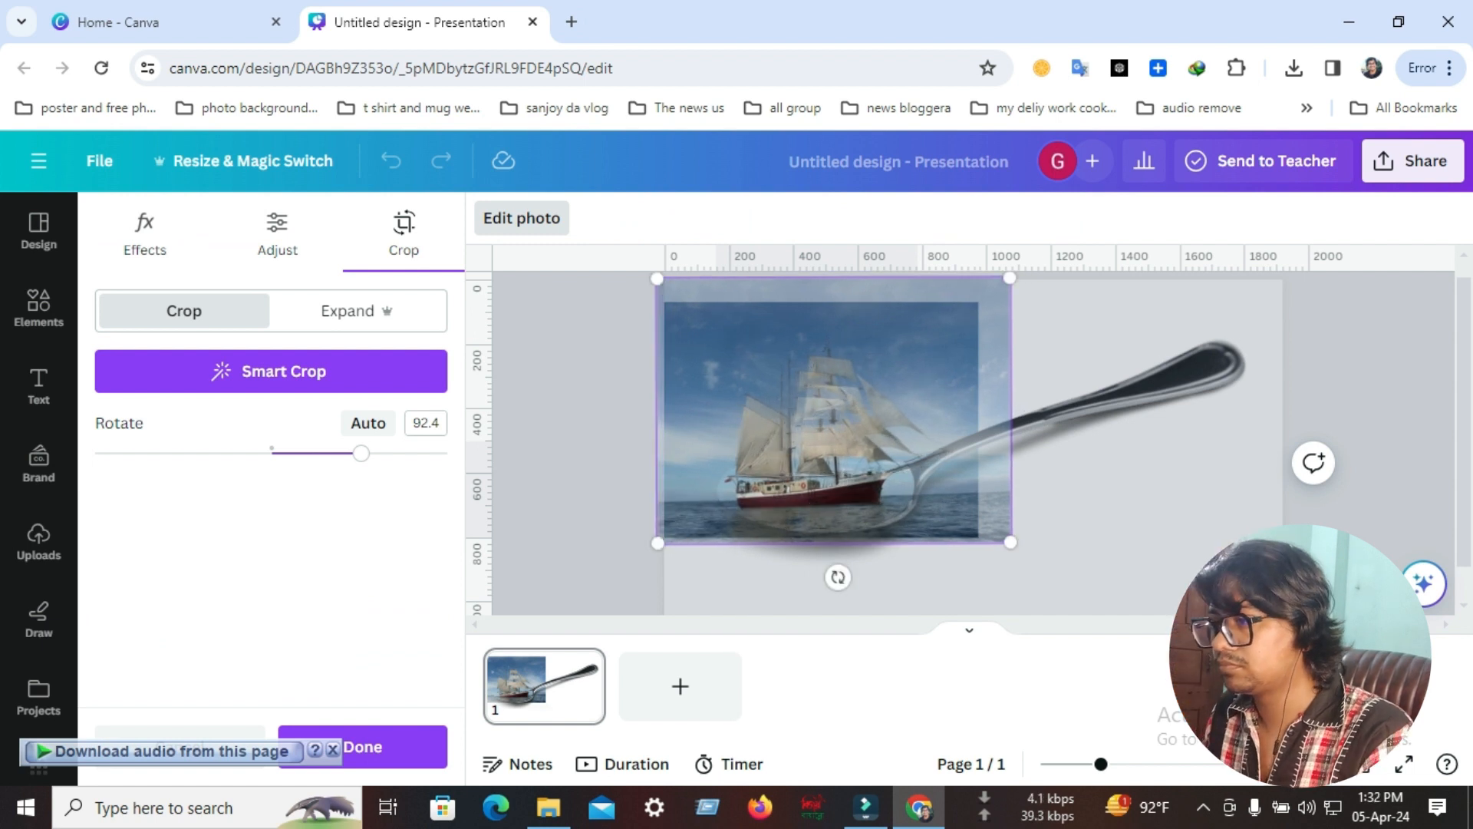
pyautogui.moveTo(1010, 278); pyautogui.dragTo(979, 303)
pyautogui.click(1097, 591)
pyautogui.click(1097, 591)
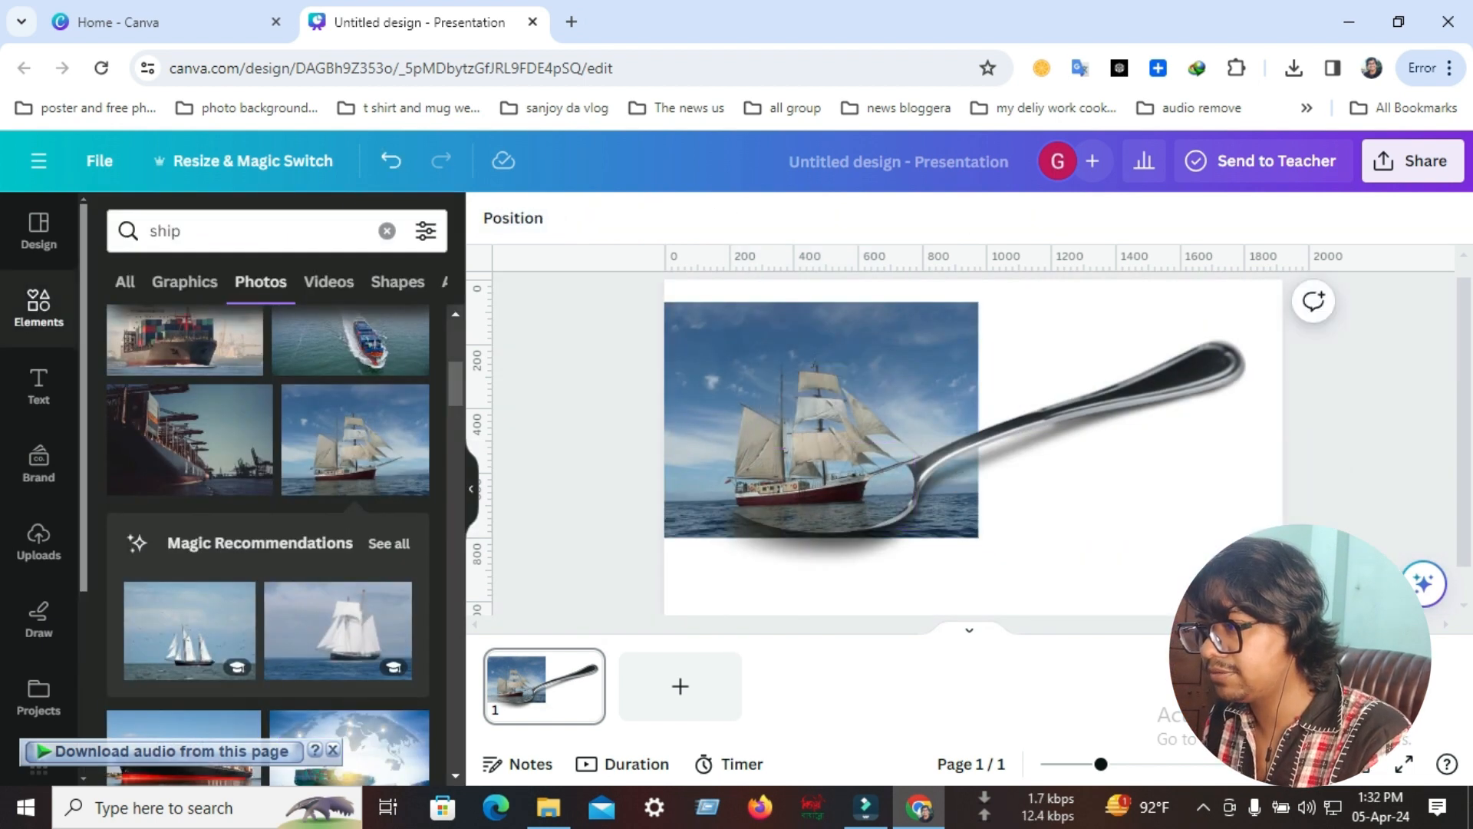
# Remove the background from the loose ship photo so only the ship stands over the spoon's bowl.
pyautogui.click(821, 322)
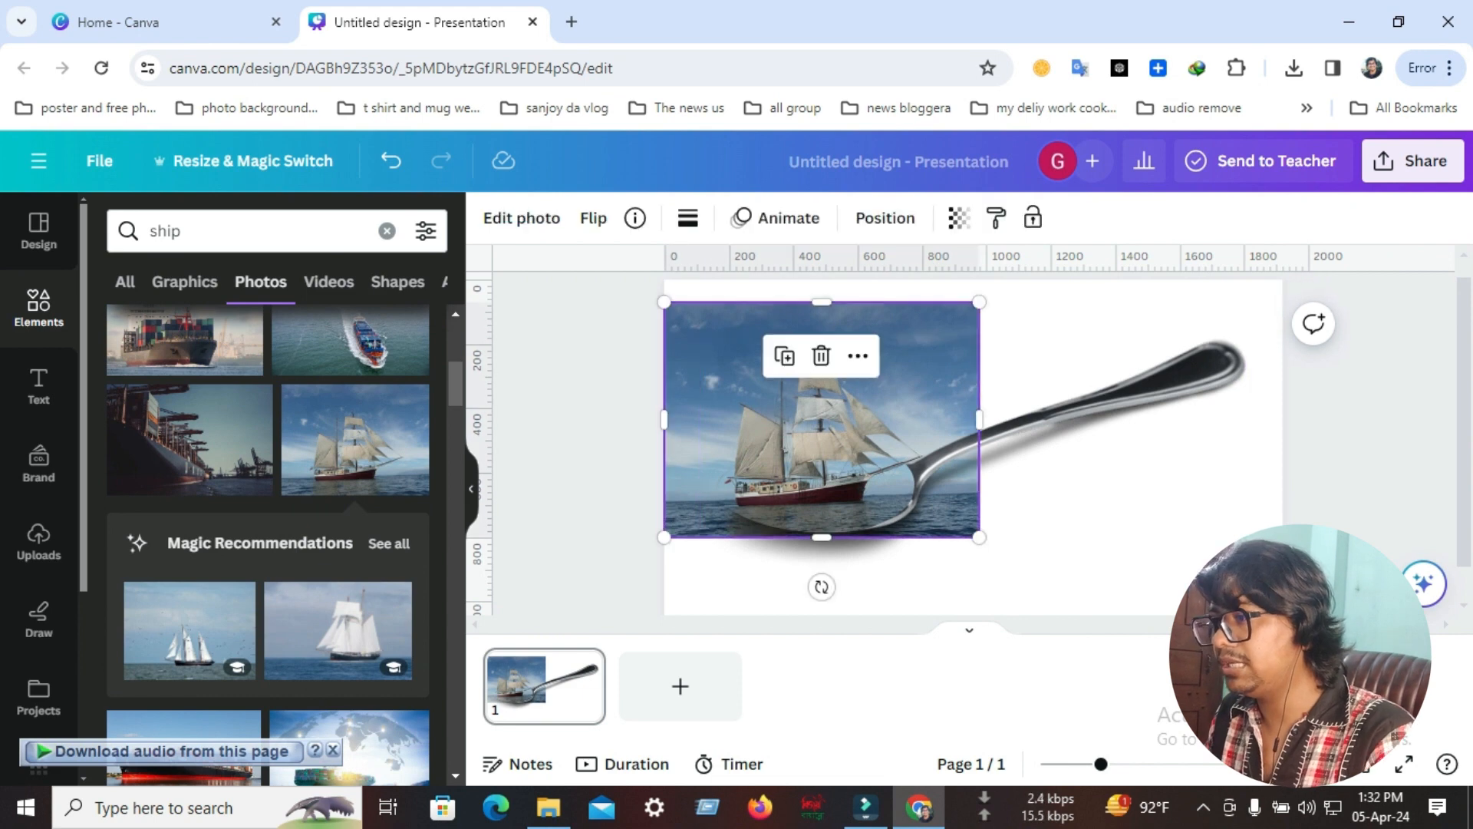
pyautogui.click(522, 218)
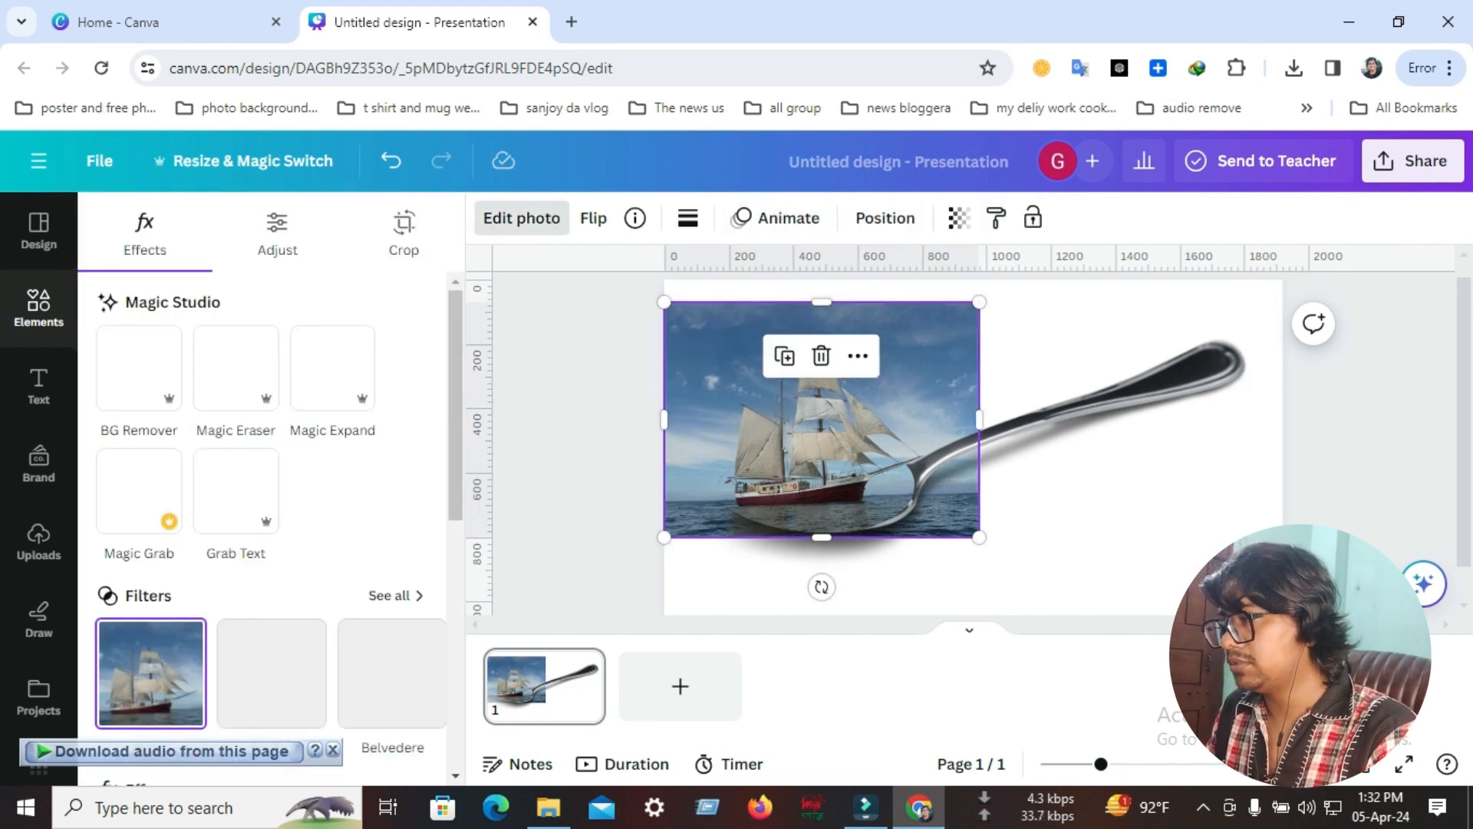
pyautogui.click(129, 552)
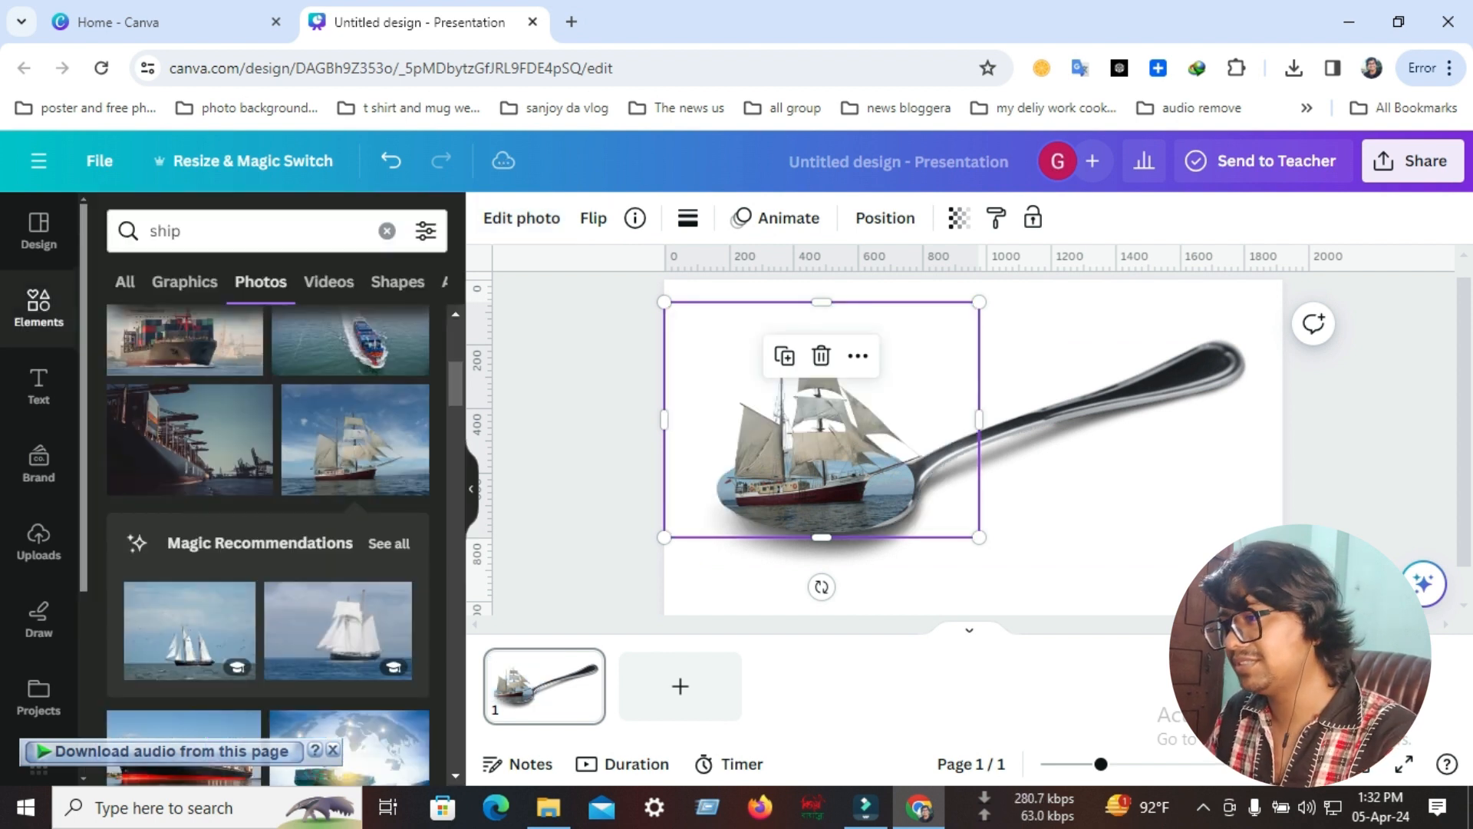
pyautogui.press('Escape')
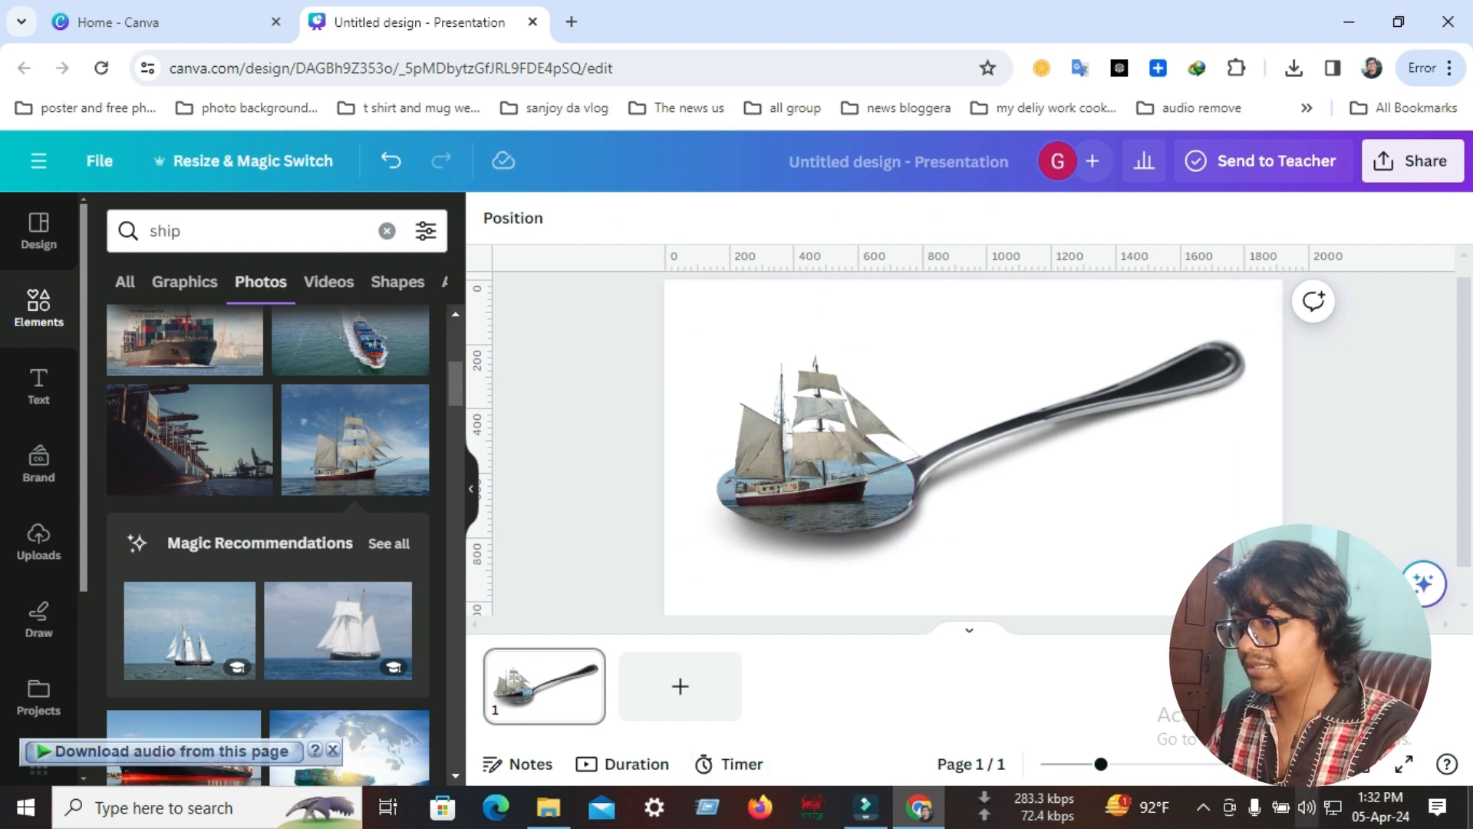
# Duplicate the page with the ship-in-spoon composition and clear the ship search from the element library.
pyautogui.click(1359, 764)
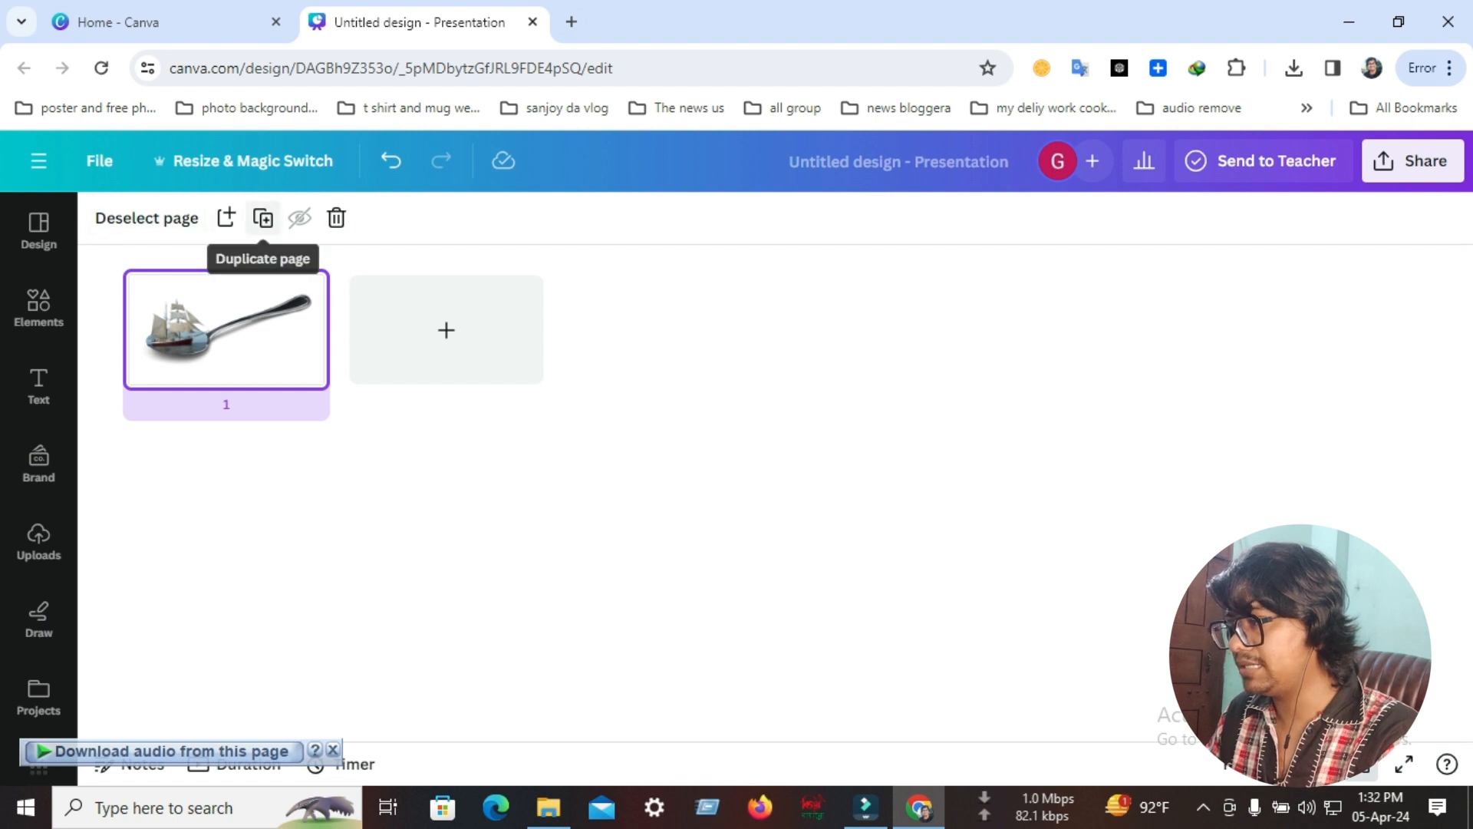
pyautogui.click(263, 218)
pyautogui.click(1359, 764)
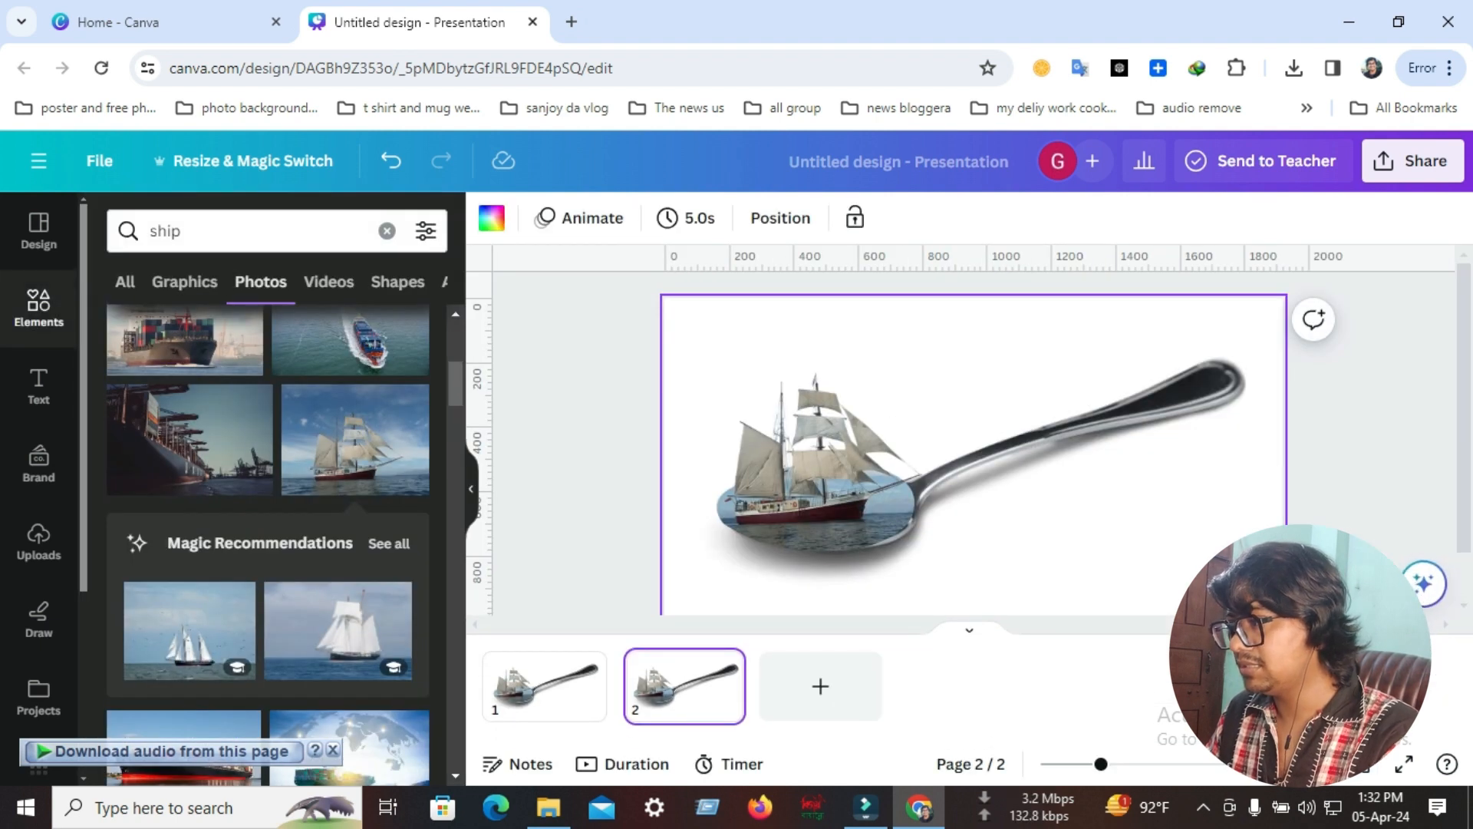
pyautogui.click(387, 230)
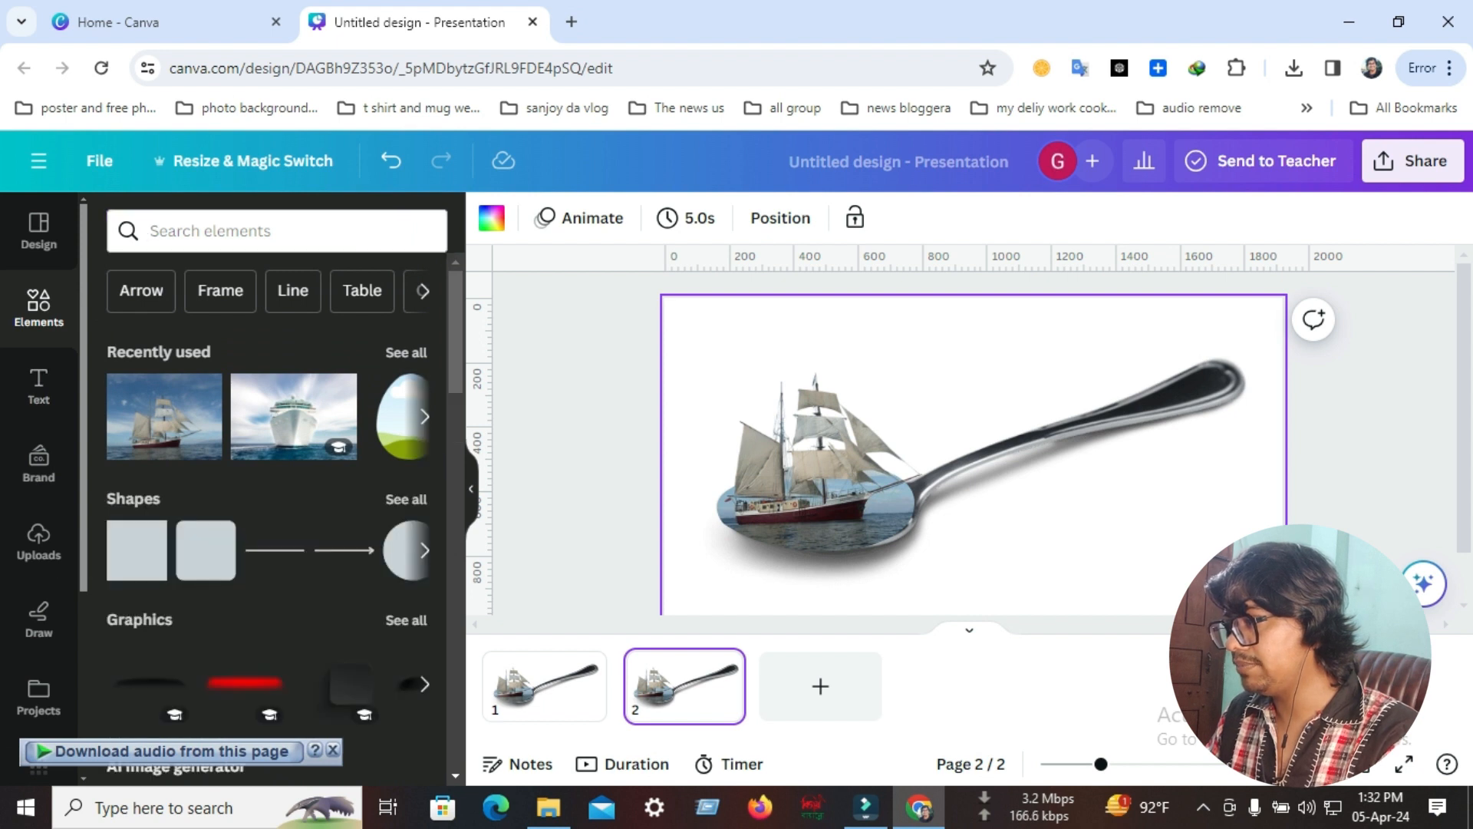
pyautogui.click(150, 537)
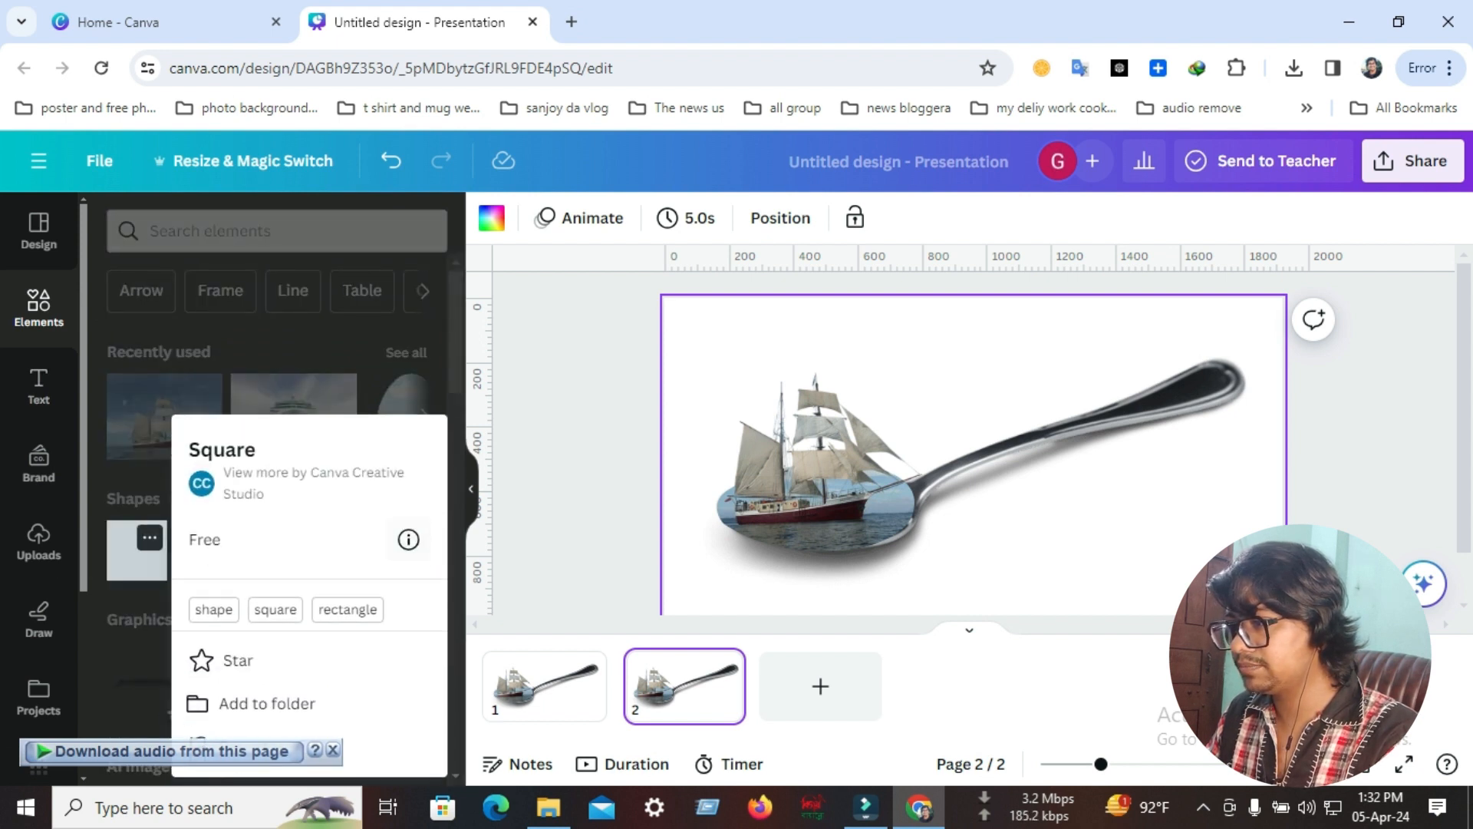
pyautogui.press('Escape')
pyautogui.press('Escape')
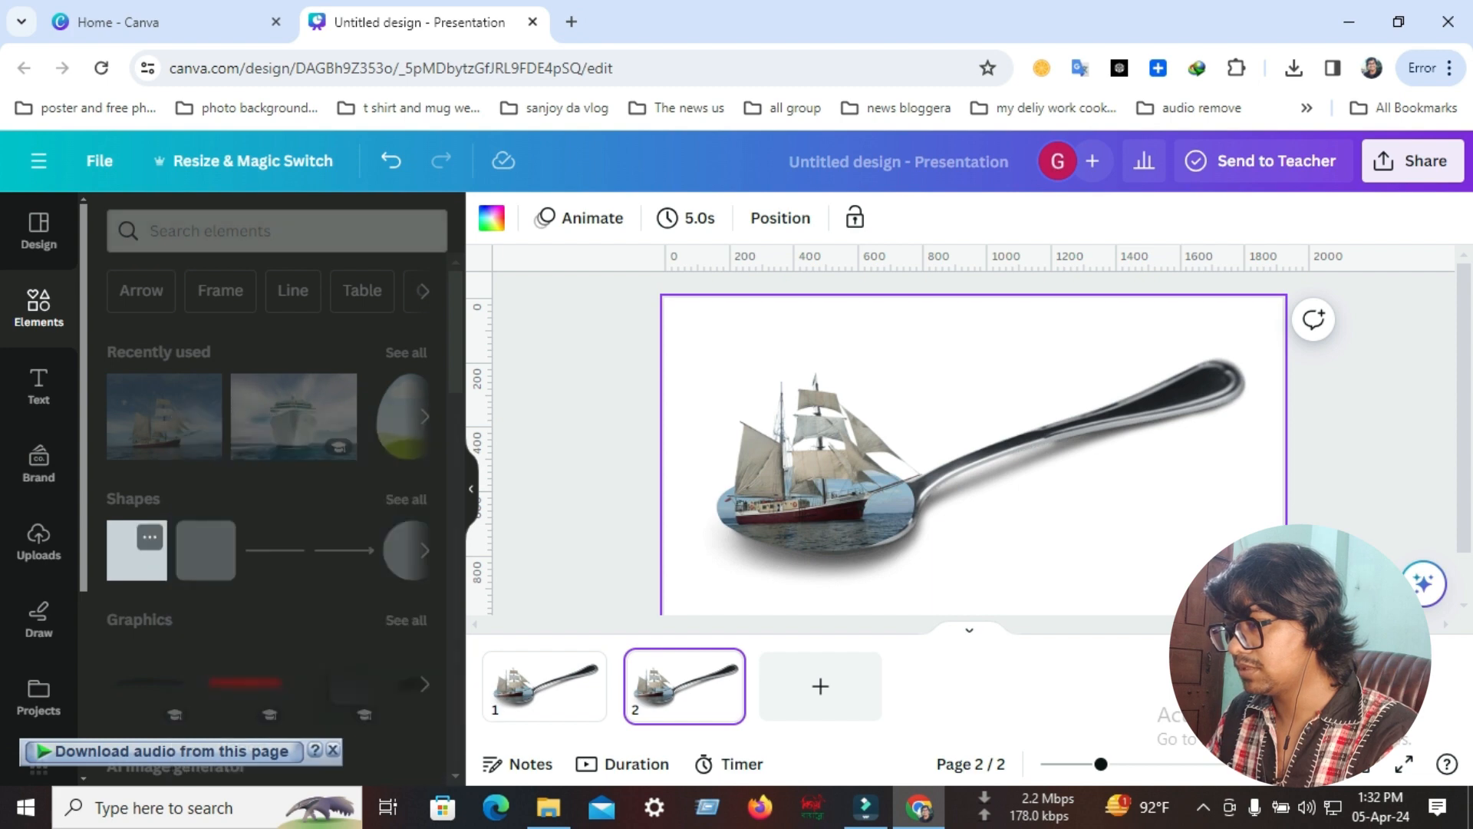
# Add the soft black shadow graphic to page 1.
pyautogui.click(544, 676)
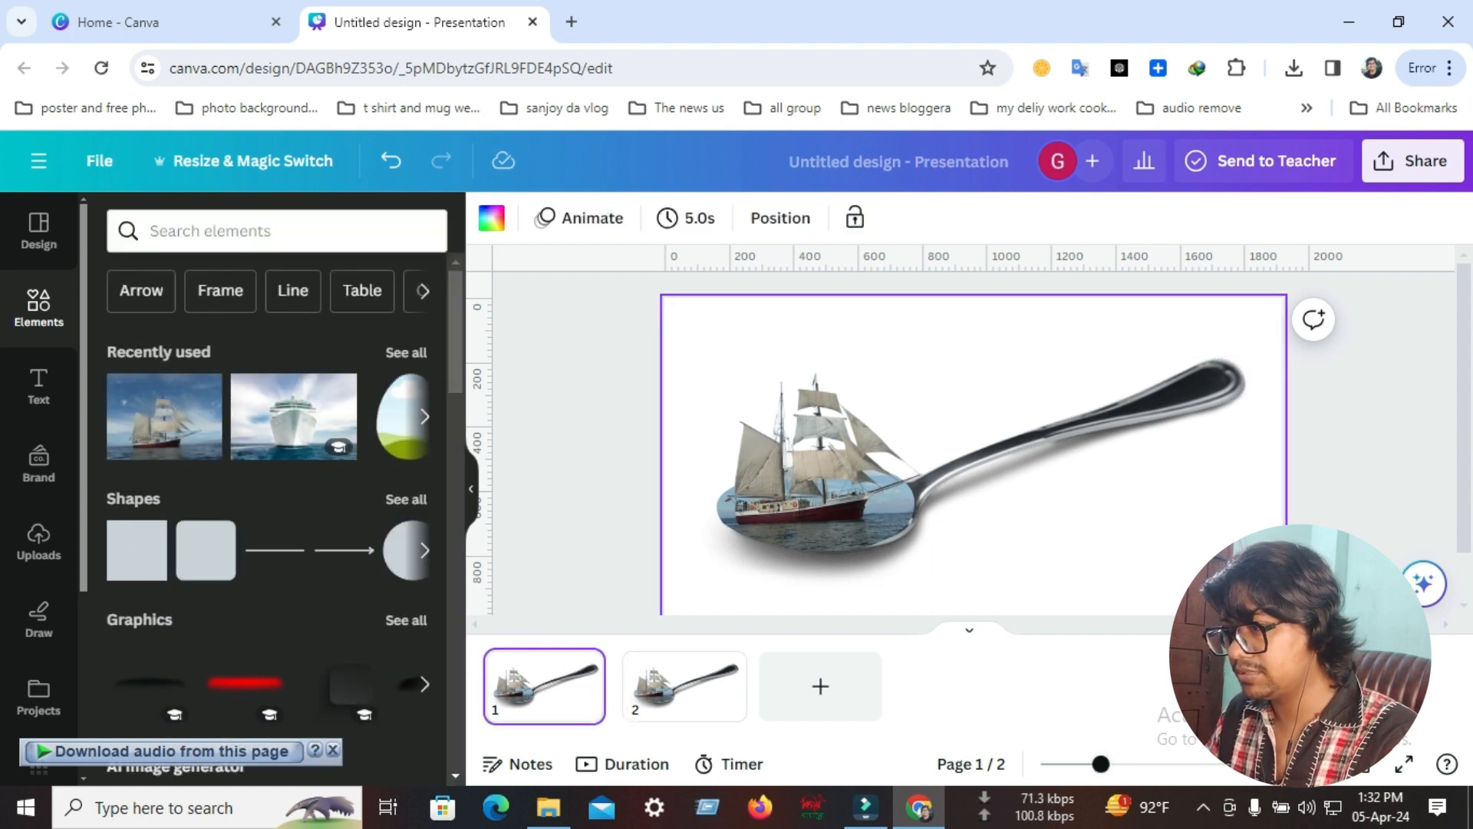
pyautogui.moveTo(1101, 763); pyautogui.dragTo(1173, 764)
pyautogui.scroll(-1, 973, 443)
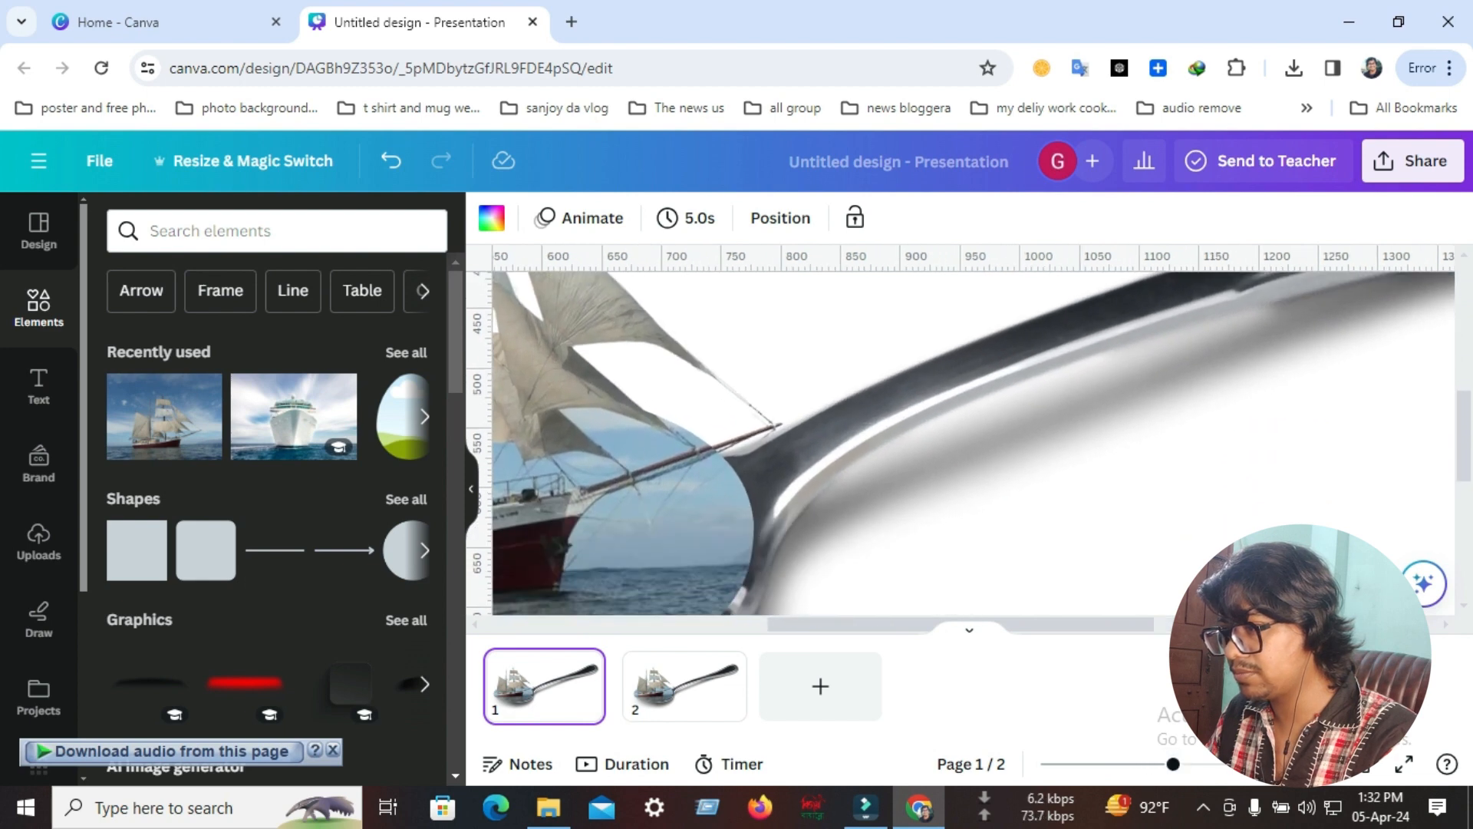
pyautogui.scroll(-1, 973, 443)
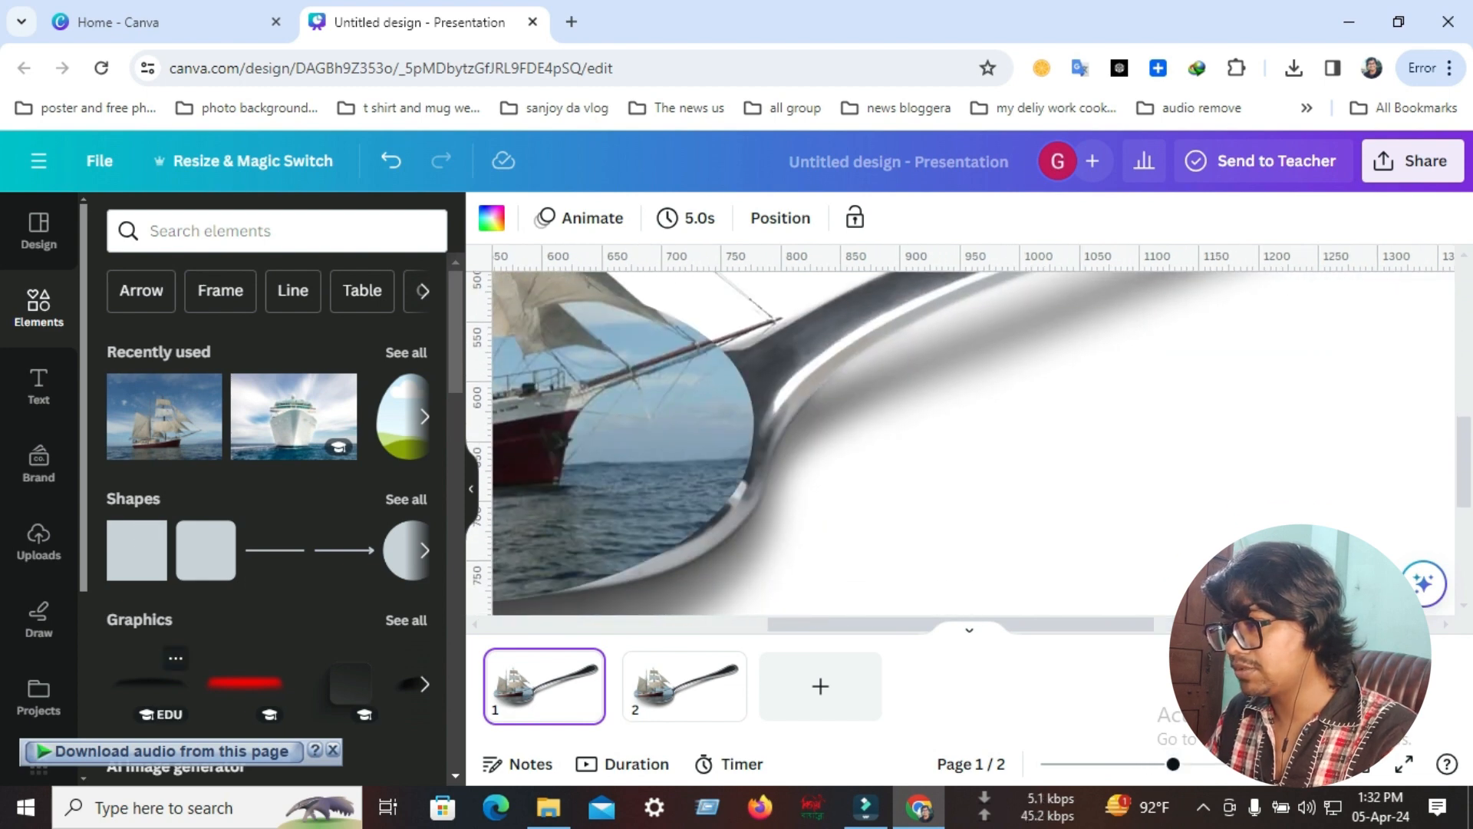
pyautogui.click(150, 681)
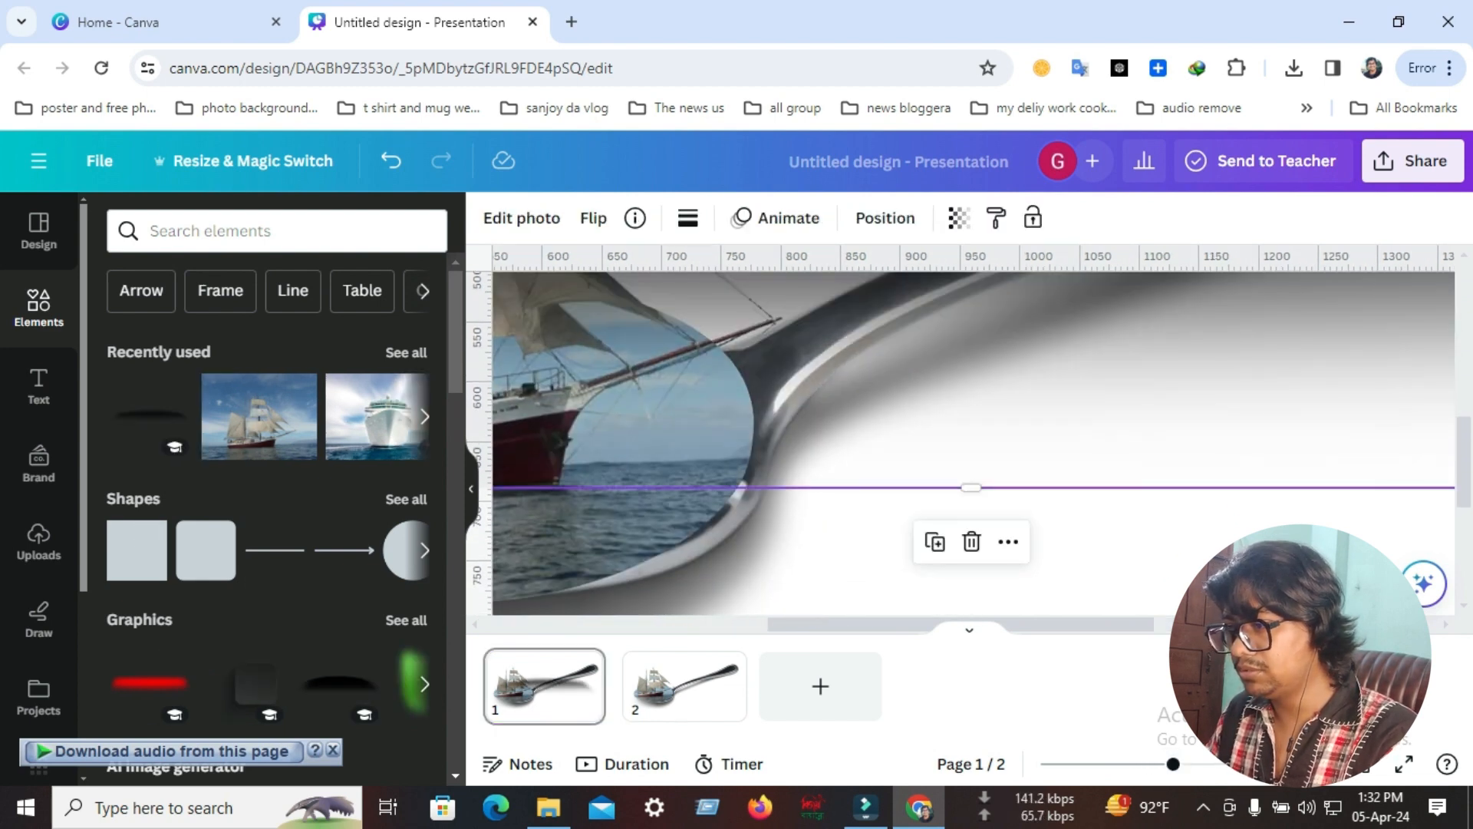
pyautogui.moveTo(1174, 764); pyautogui.dragTo(1081, 764)
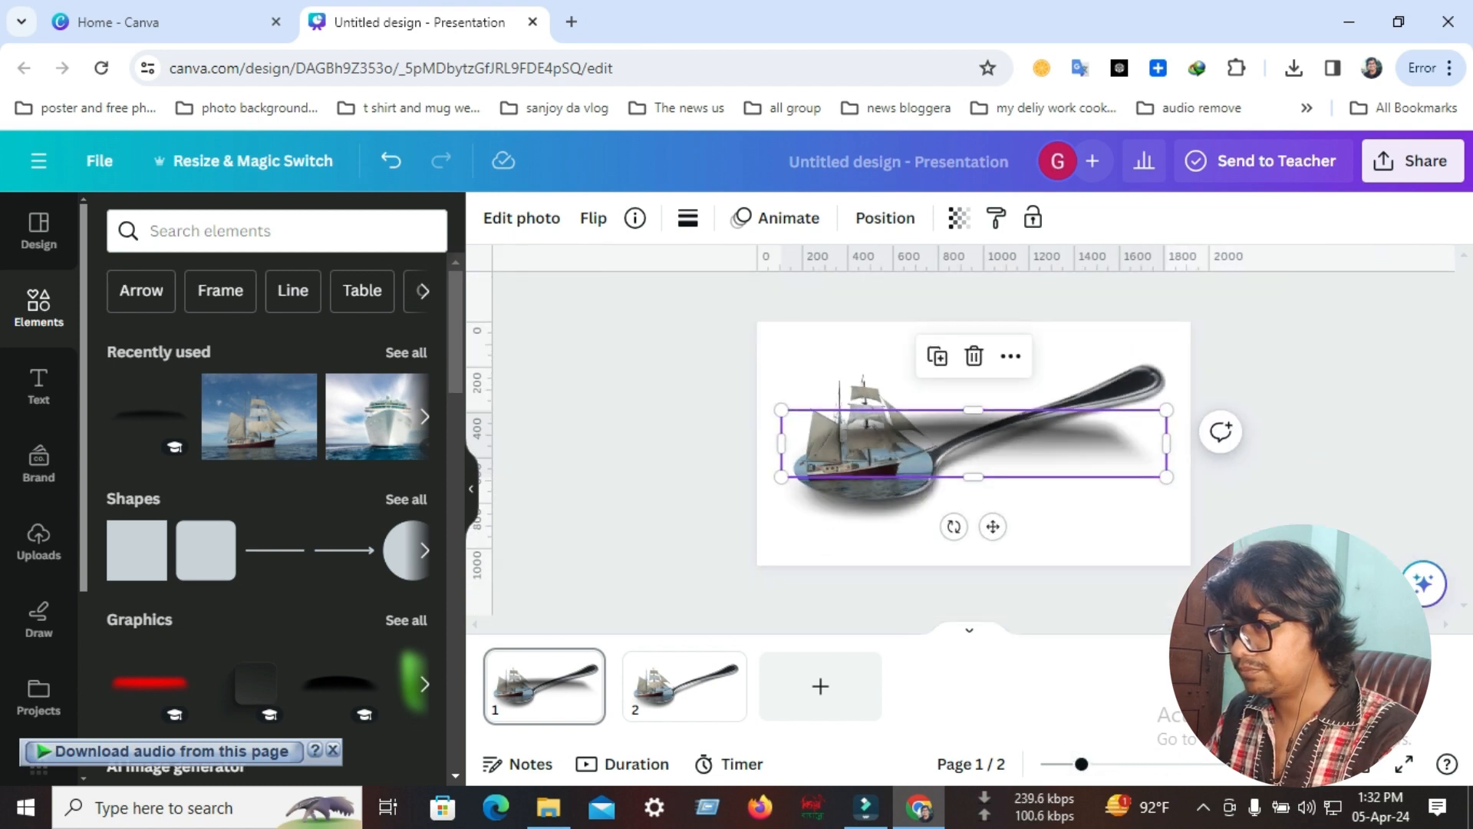
# Shrink the shadow graphic to a small strip, rotate it nearly upright and move it beside the spoon's neck.
pyautogui.moveTo(1167, 477); pyautogui.dragTo(866, 424)
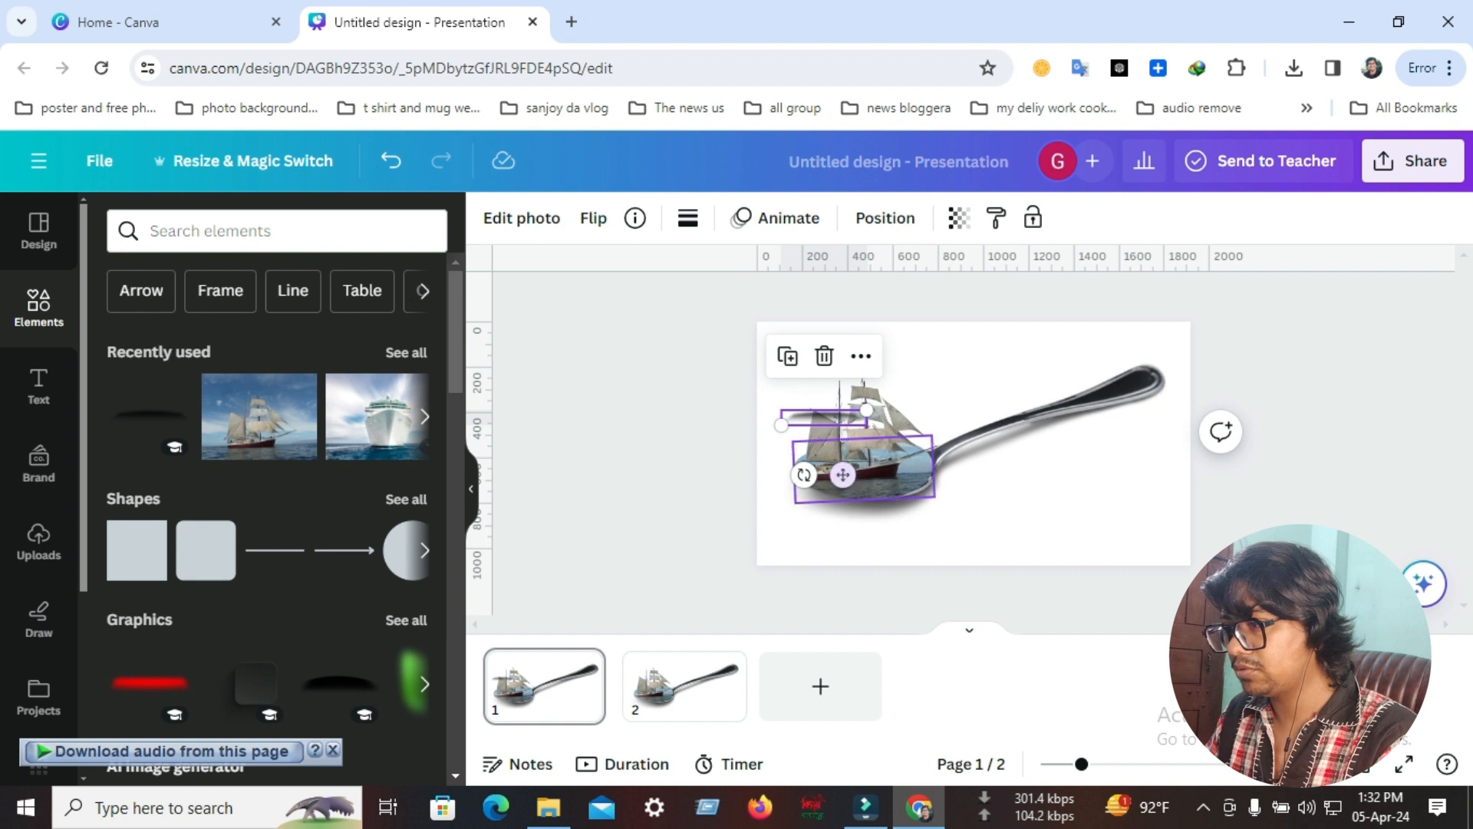
pyautogui.moveTo(804, 474); pyautogui.dragTo(752, 491)
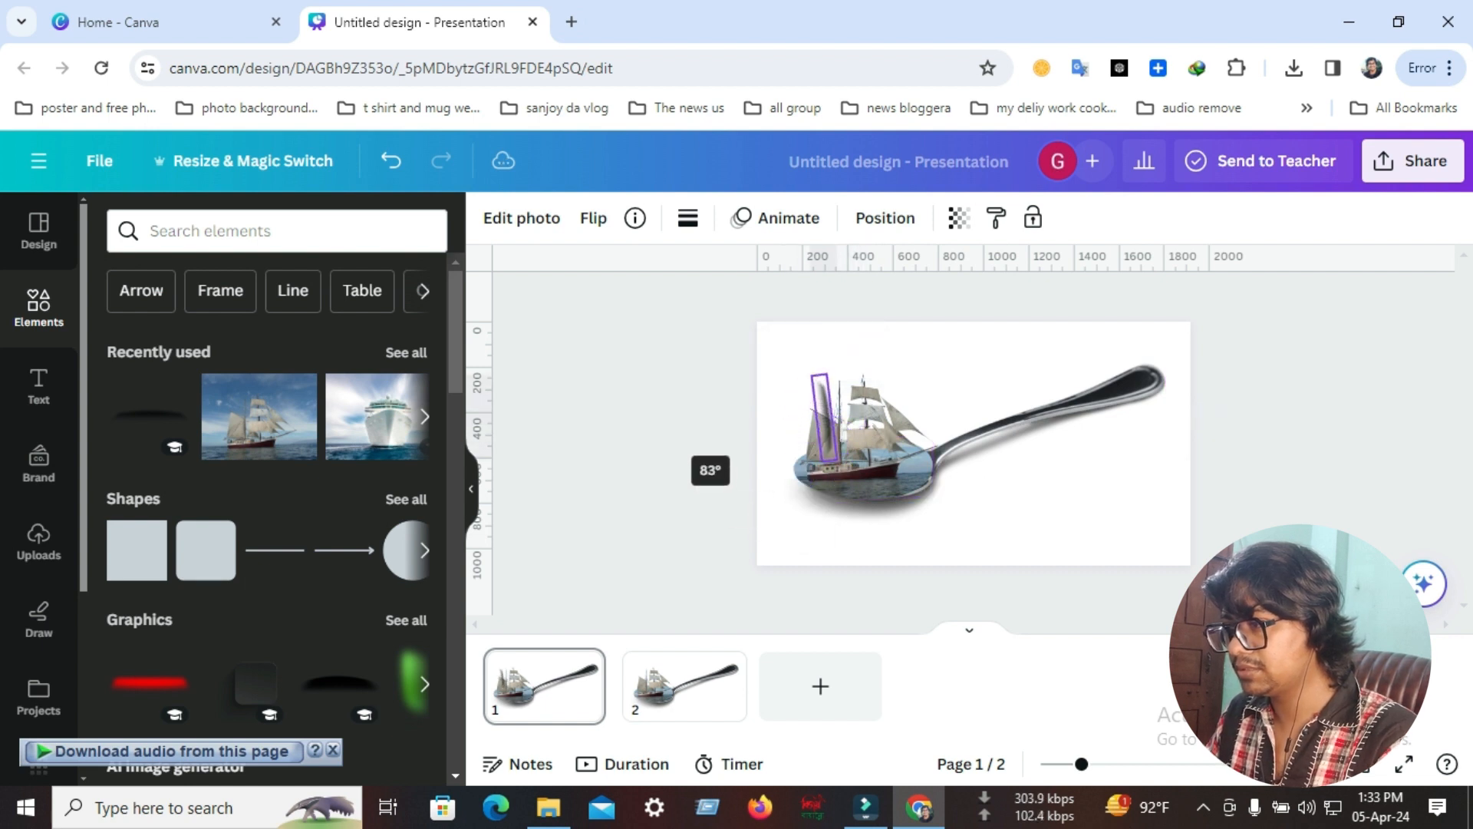
pyautogui.moveTo(765, 406); pyautogui.dragTo(967, 476)
pyautogui.scroll(5, 968, 476)
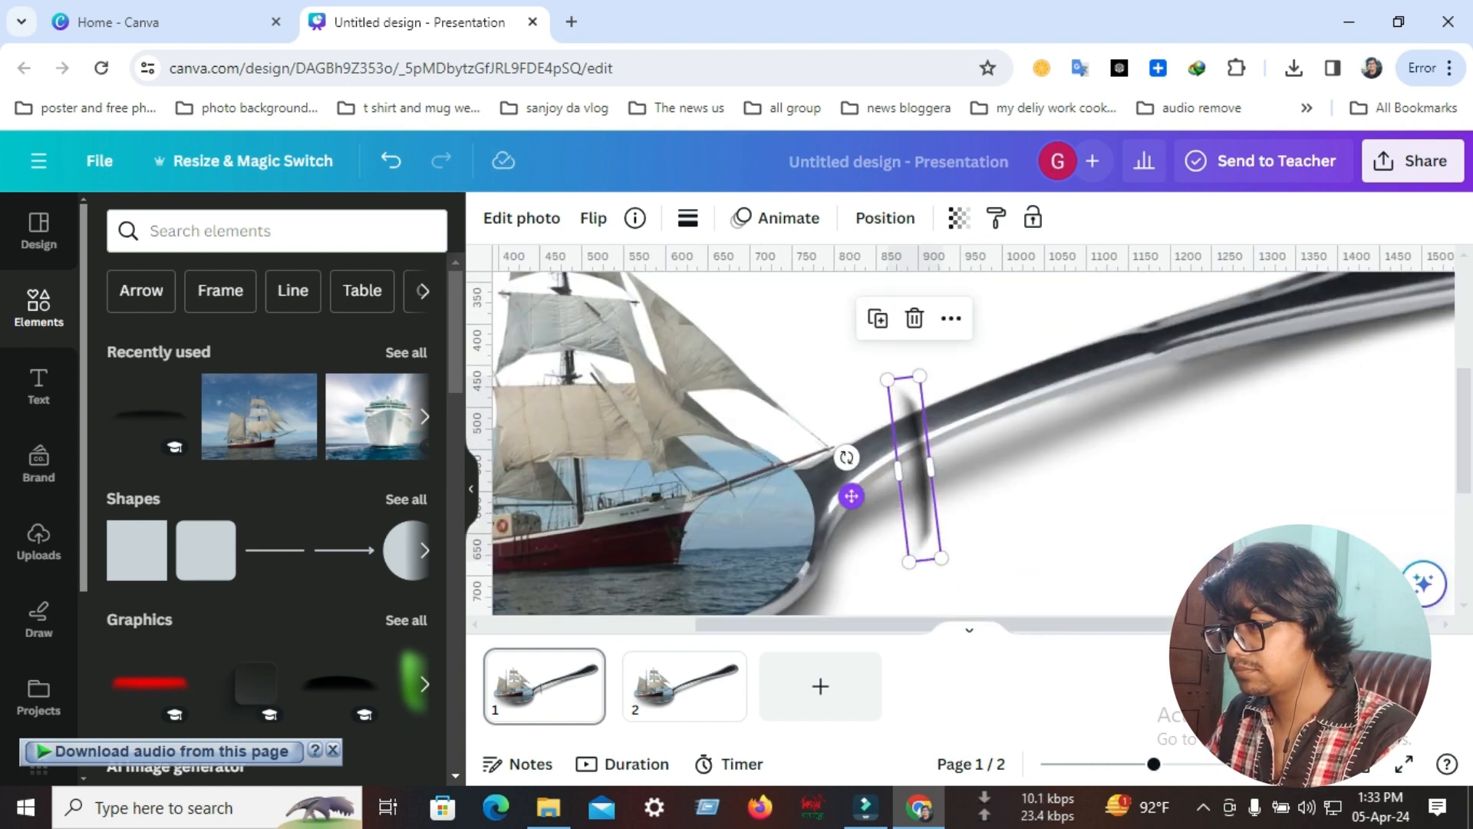
# Move the shadow strip onto the joint between the spoon's bowl and handle and shrink it to fit the rim.
pyautogui.moveTo(809, 409); pyautogui.dragTo(807, 454)
pyautogui.moveTo(806, 522); pyautogui.dragTo(808, 521)
pyautogui.moveTo(828, 592); pyautogui.dragTo(825, 580)
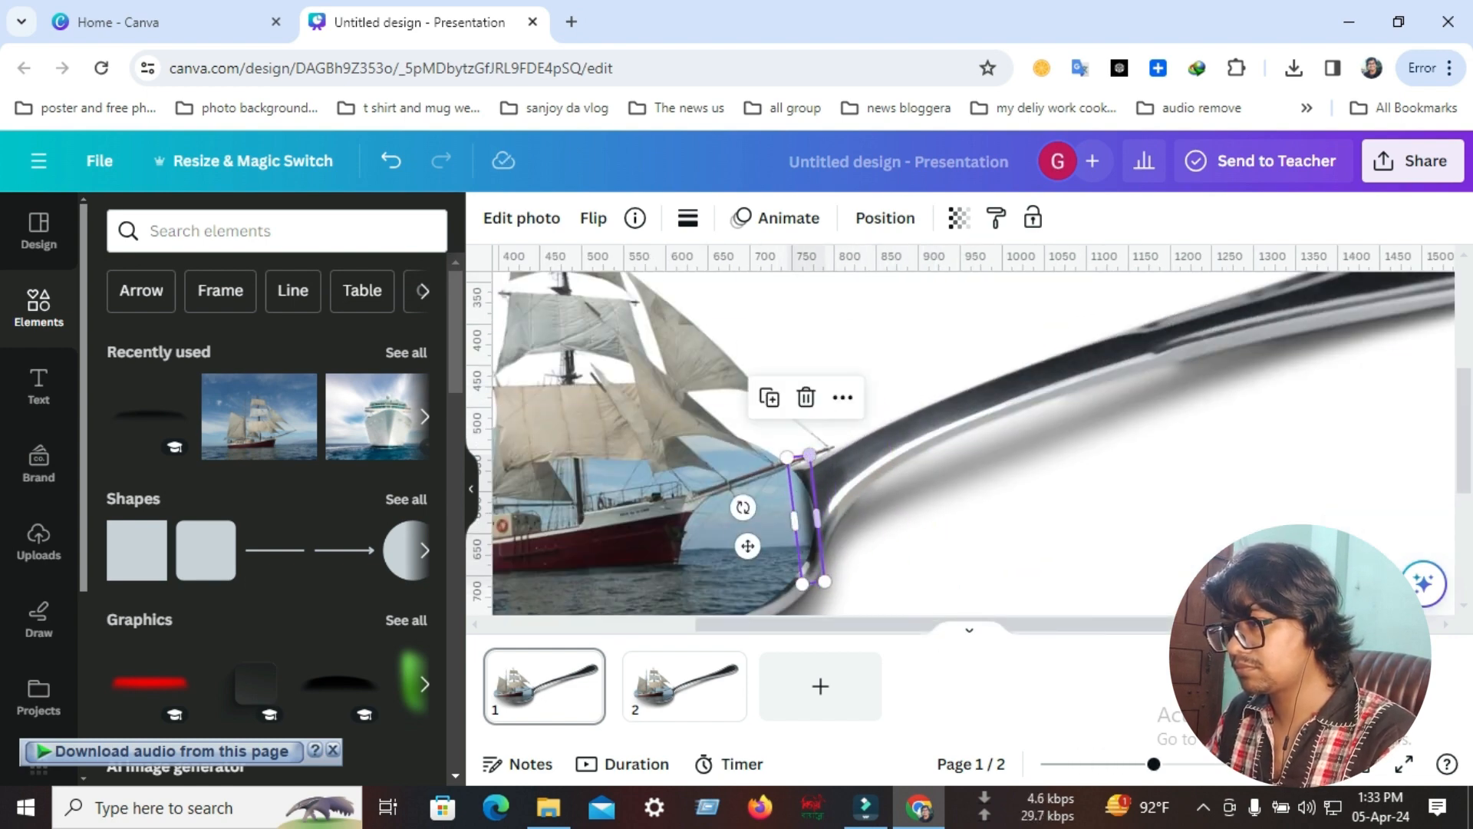
pyautogui.moveTo(807, 518); pyautogui.dragTo(821, 534)
pyautogui.moveTo(838, 595); pyautogui.dragTo(831, 569)
# Rotate and reposition the shadow strip to follow the bowl's edge at the handle joint, then deselect it.
pyautogui.moveTo(756, 509); pyautogui.dragTo(791, 454)
pyautogui.moveTo(781, 421); pyautogui.dragTo(793, 524)
pyautogui.click(860, 537)
pyautogui.click(808, 522)
pyautogui.click(859, 537)
pyautogui.click(825, 521)
pyautogui.click(963, 452)
pyautogui.scroll(-5, 963, 452)
pyautogui.click(629, 499)
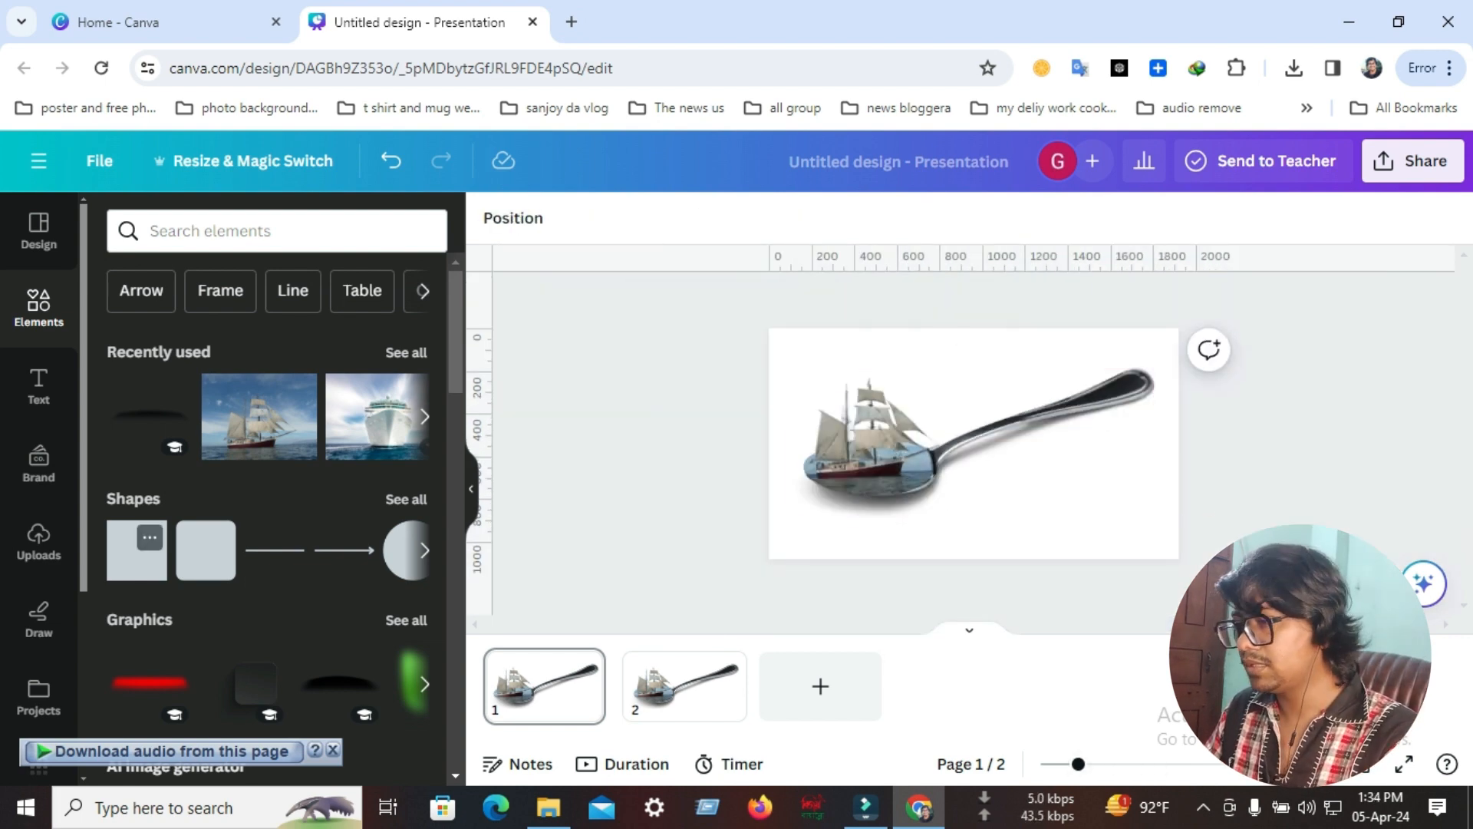
# Add a square shape and reshape it into a tall, slightly tilted stripe over the end of the spoon's handle.
pyautogui.click(136, 549)
pyautogui.moveTo(939, 509); pyautogui.dragTo(1148, 428)
pyautogui.moveTo(1148, 528); pyautogui.dragTo(1148, 603)
pyautogui.moveTo(1148, 499); pyautogui.dragTo(1148, 467)
pyautogui.moveTo(1132, 604); pyautogui.dragTo(1163, 603)
pyautogui.moveTo(1178, 429); pyautogui.dragTo(1006, 458)
# Colour the tilted stripe bright blue and send it to the back behind the spoon.
pyautogui.click(598, 218)
pyautogui.click(117, 348)
pyautogui.click(402, 457)
pyautogui.click(1374, 218)
pyautogui.click(1215, 269)
pyautogui.click(330, 318)
# Duplicate the blue stripe alongside with a narrow white gap, colour the copy red (#FA0B0B) and send it to the back.
pyautogui.click(1122, 277)
pyautogui.click(598, 217)
pyautogui.click(117, 348)
pyautogui.click(123, 585)
pyautogui.click(1374, 218)
pyautogui.click(1215, 270)
pyautogui.click(330, 318)
# Duplicate the red stripe toward the spoon's neck, colour the copy yellow and move it backward behind the spoon.
pyautogui.click(1040, 278)
pyautogui.click(598, 218)
pyautogui.click(117, 348)
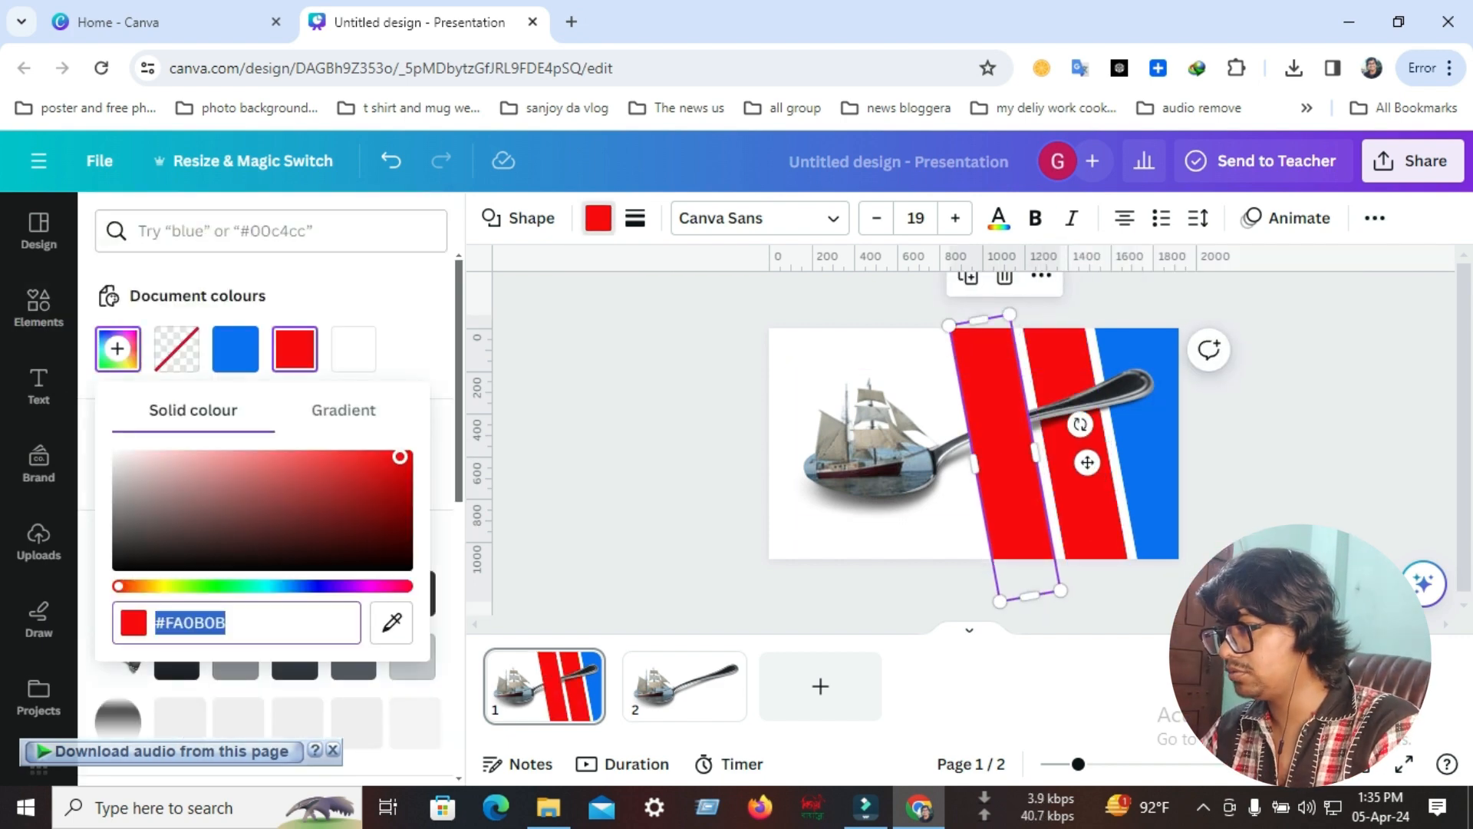
pyautogui.click(154, 585)
pyautogui.click(1374, 218)
pyautogui.click(1215, 269)
pyautogui.click(335, 274)
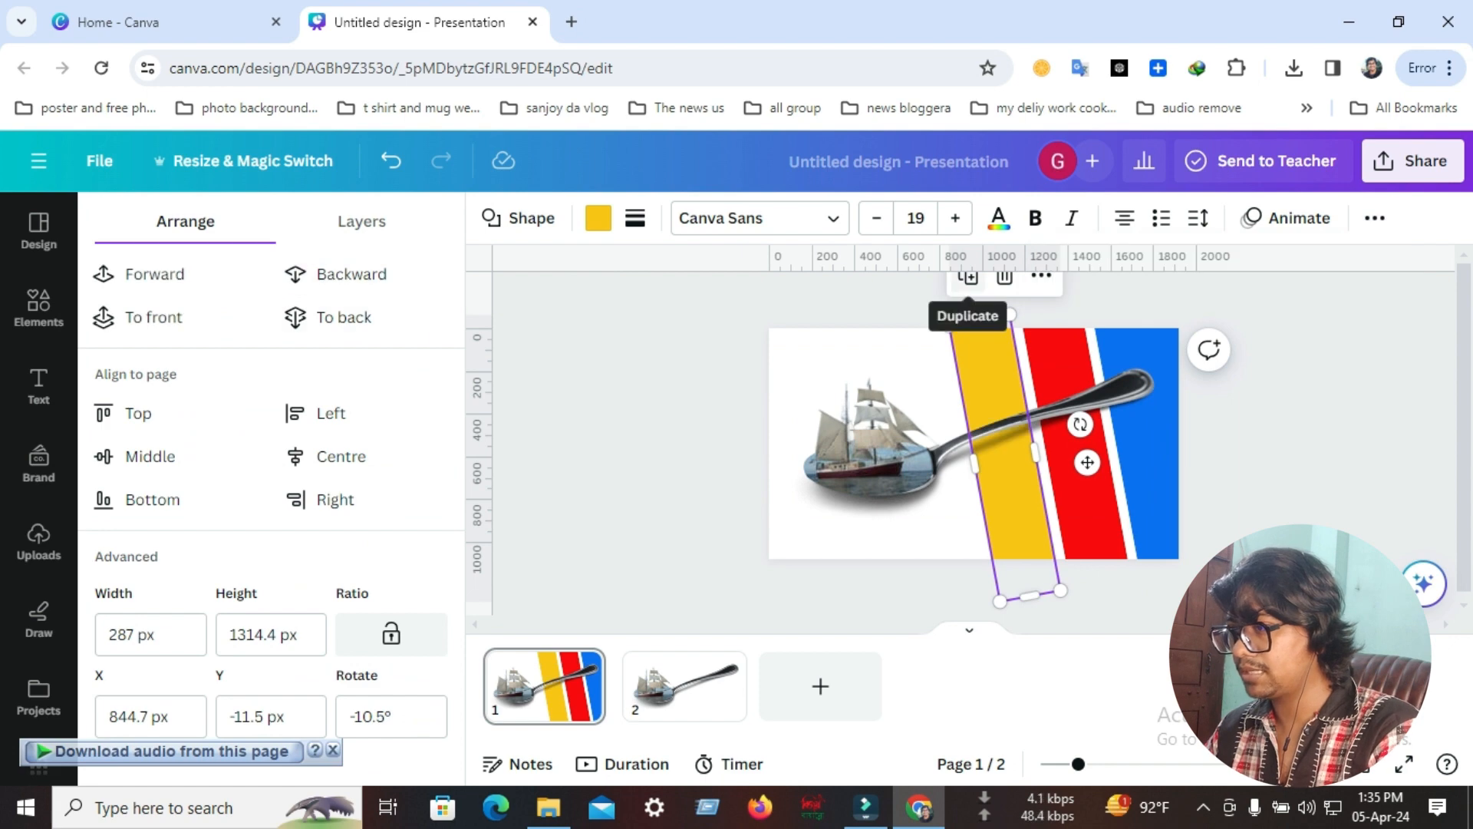
# Duplicate the yellow stripe toward the bowl, move the copy backward behind the spoon and colour it magenta.
pyautogui.click(967, 278)
pyautogui.click(1374, 218)
pyautogui.click(1215, 269)
pyautogui.click(335, 274)
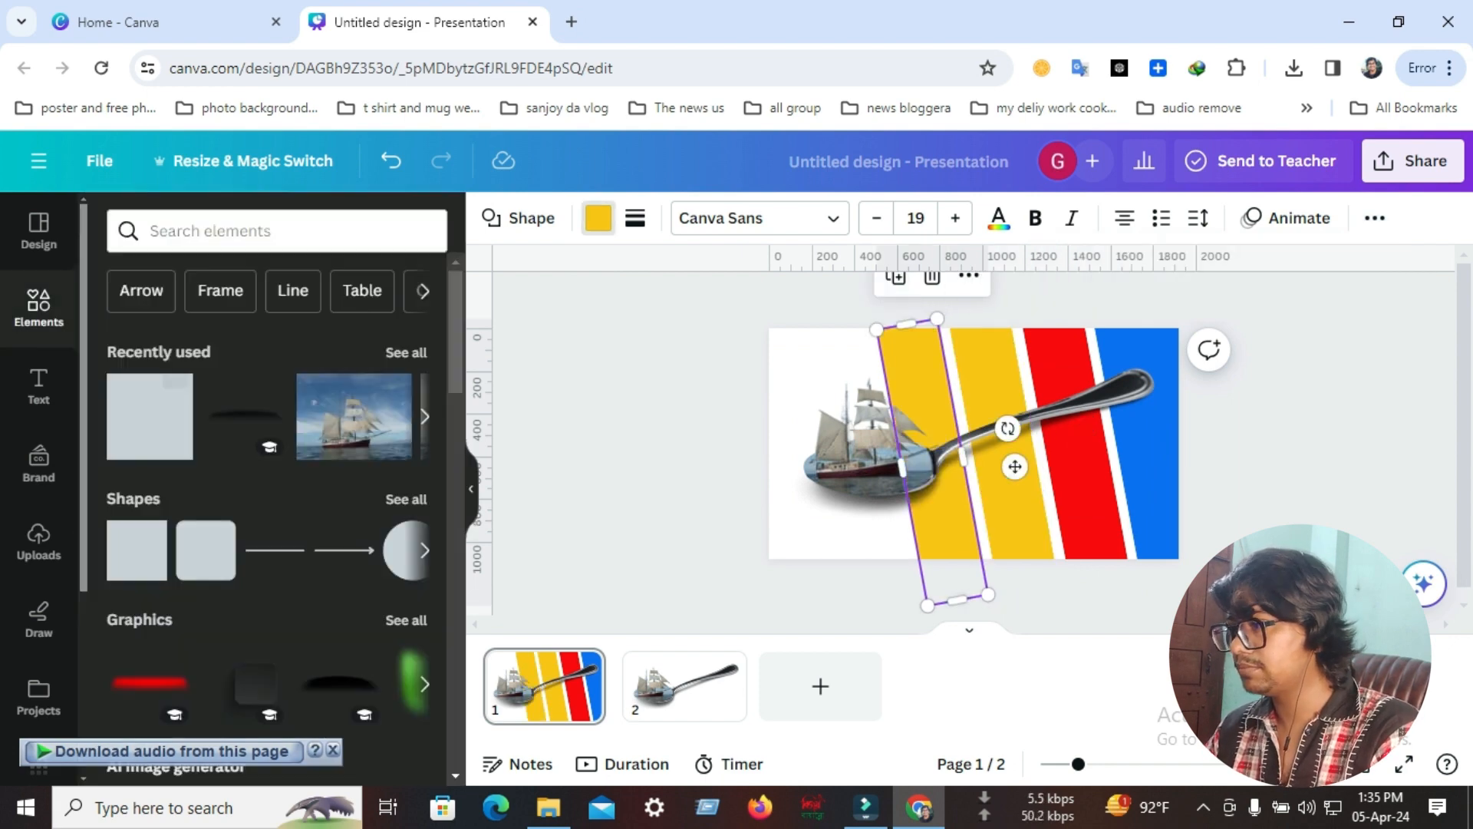
pyautogui.click(597, 217)
pyautogui.click(118, 349)
pyautogui.moveTo(151, 585); pyautogui.dragTo(350, 585)
# Place a copy of the magenta stripe across the ship, colour it very dark purple and move it backward.
pyautogui.moveTo(1014, 466); pyautogui.dragTo(939, 462)
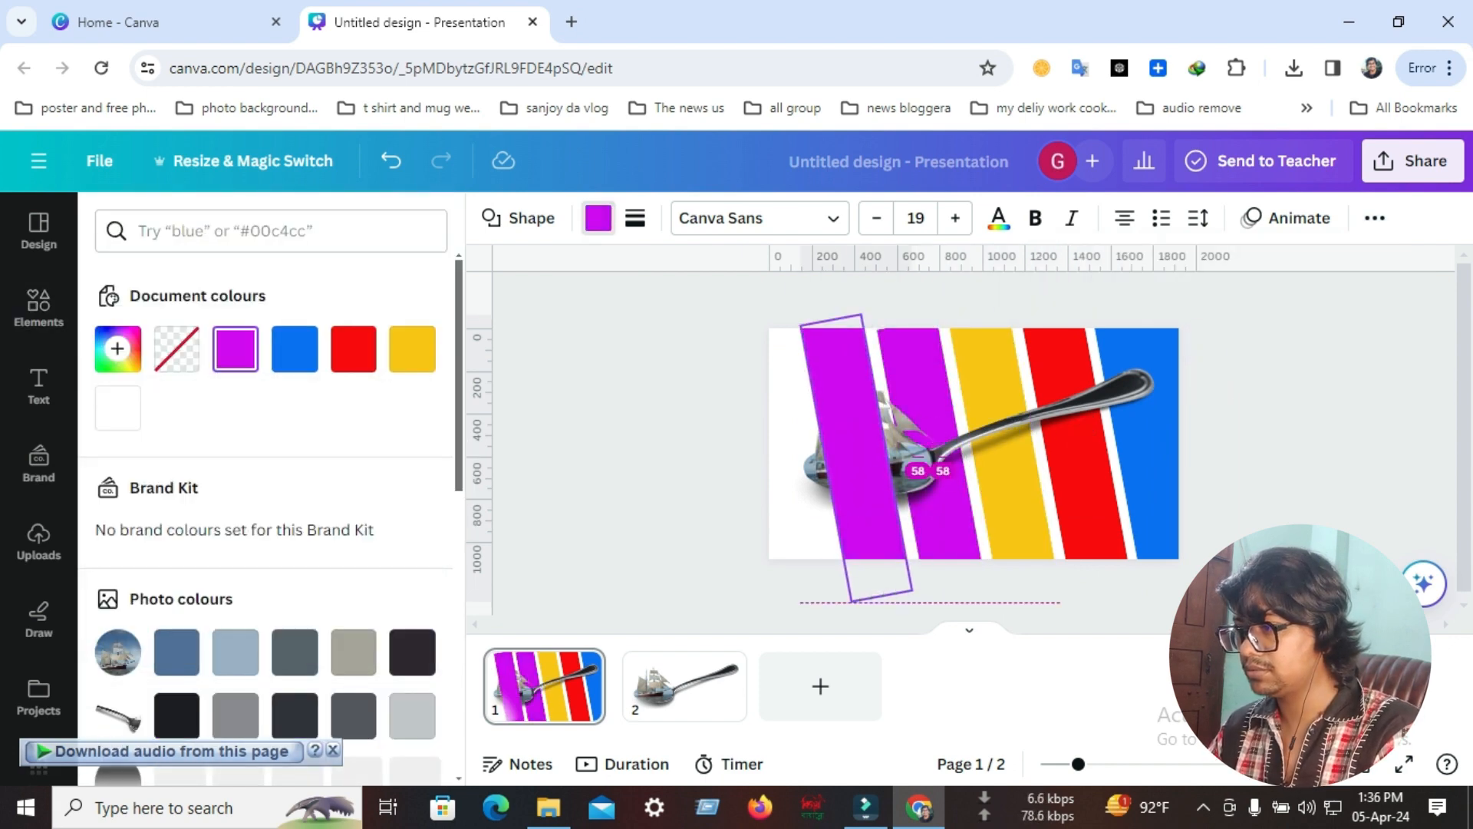
pyautogui.click(117, 348)
pyautogui.moveTo(399, 457); pyautogui.dragTo(331, 552)
pyautogui.click(1374, 217)
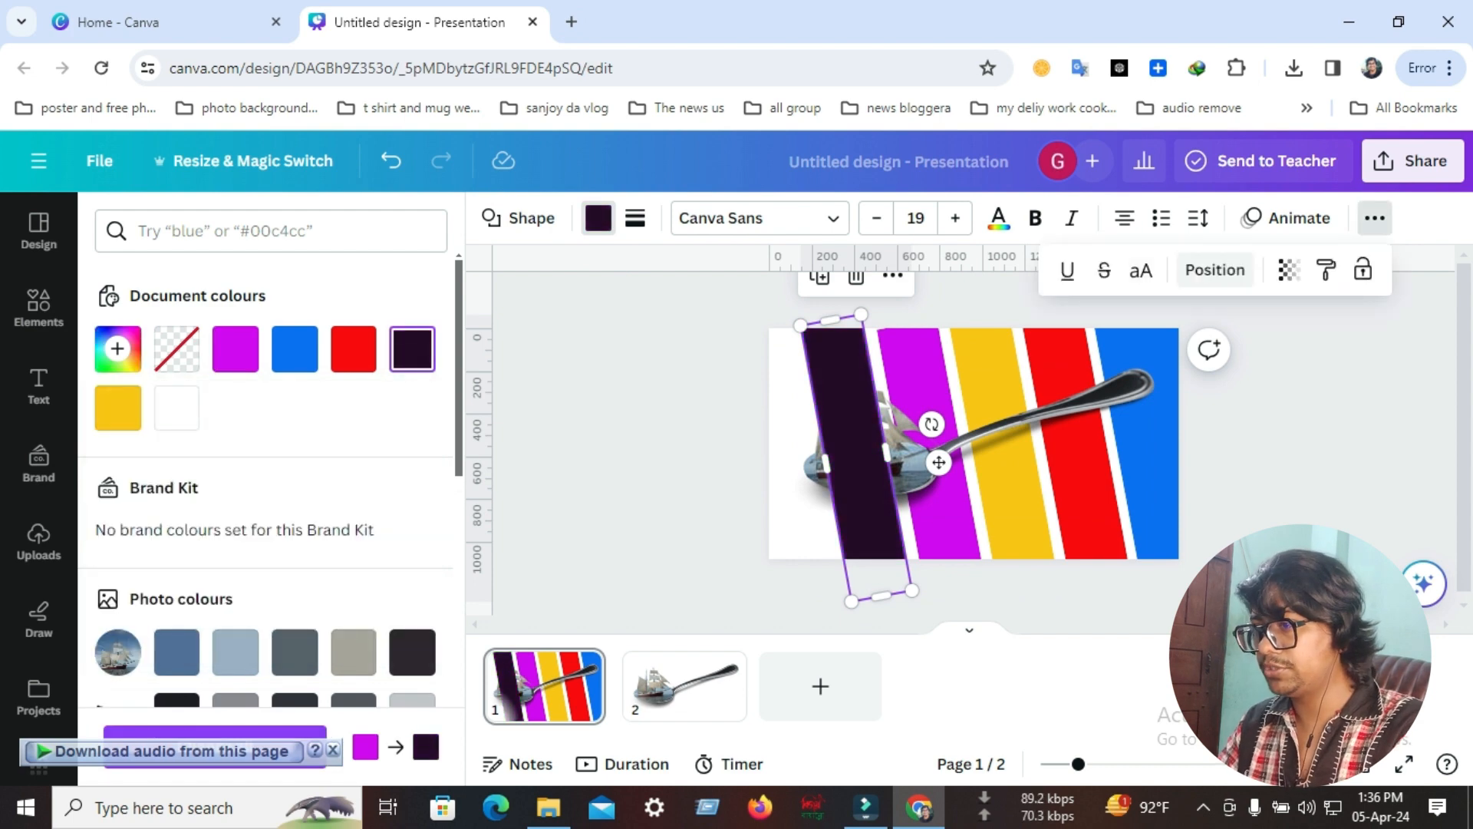
pyautogui.click(1215, 269)
pyautogui.click(335, 274)
# Duplicate the dark purple stripe to cover the remaining page edge, colour the copy crimson and move it backward.
pyautogui.click(819, 278)
pyautogui.click(597, 218)
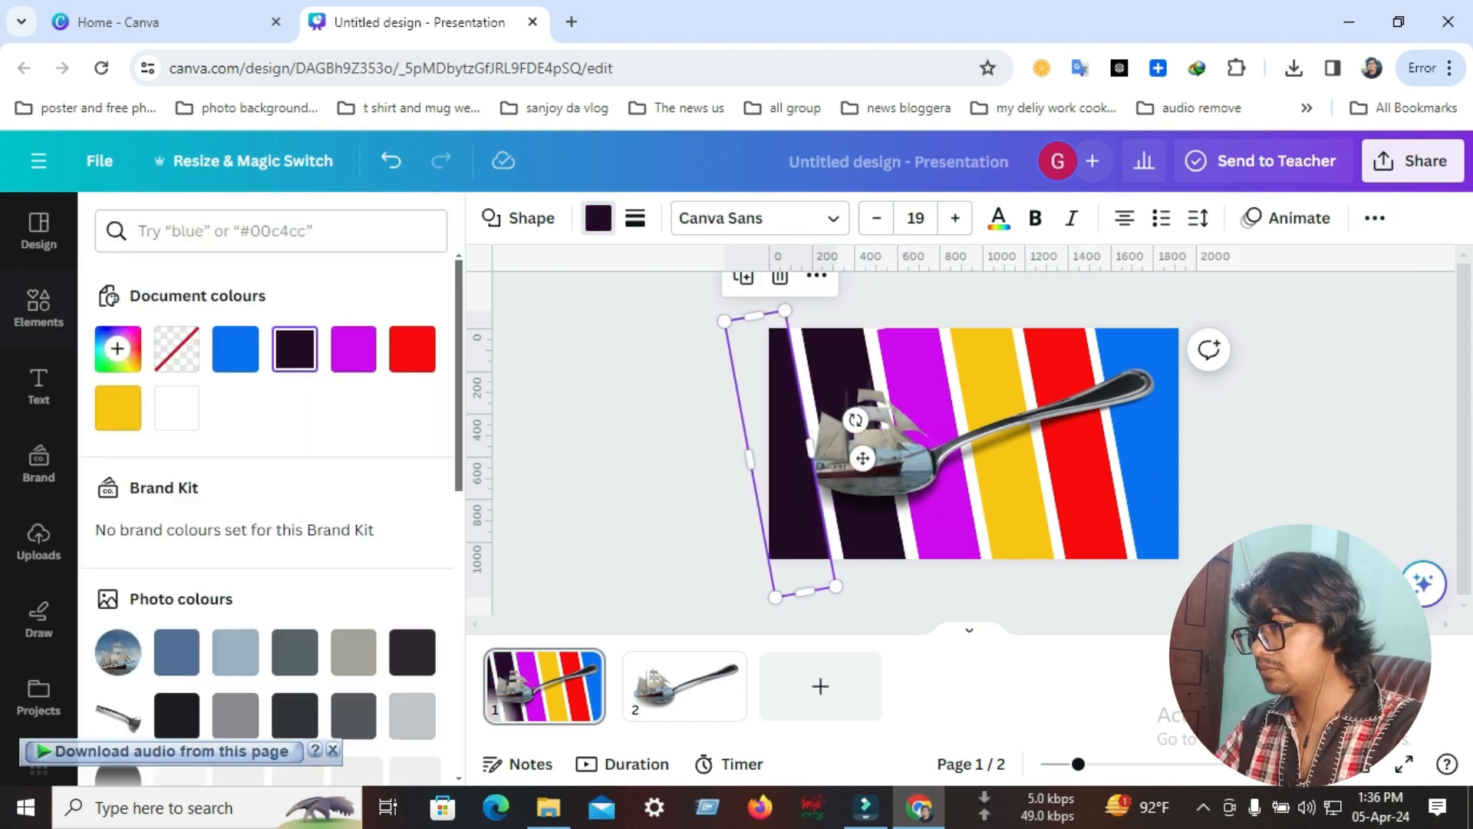
pyautogui.click(117, 349)
pyautogui.click(401, 586)
pyautogui.moveTo(333, 552); pyautogui.dragTo(395, 478)
pyautogui.click(1374, 218)
pyautogui.click(1215, 269)
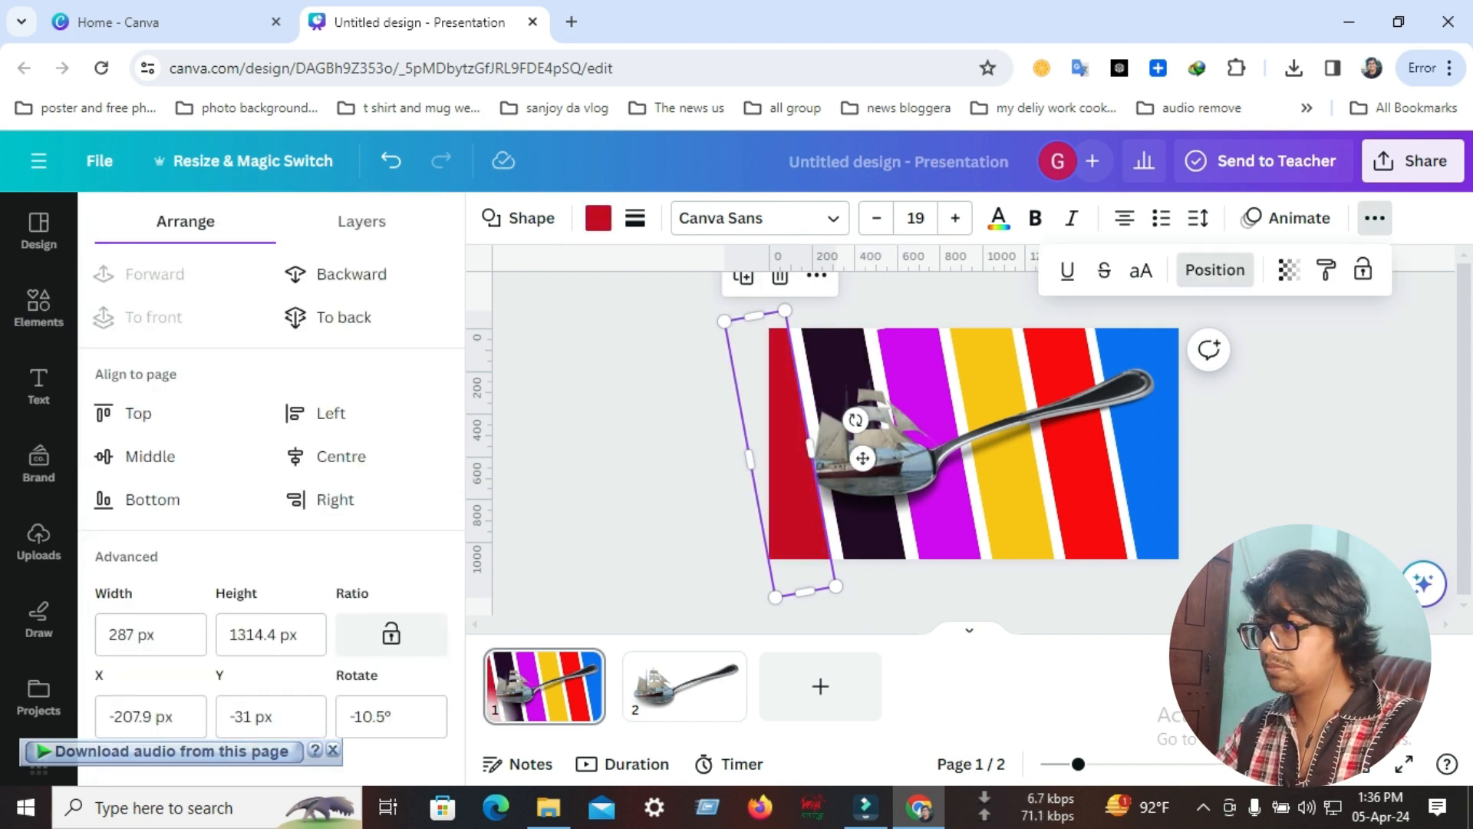
pyautogui.click(335, 274)
pyautogui.moveTo(1247, 557); pyautogui.dragTo(939, 526)
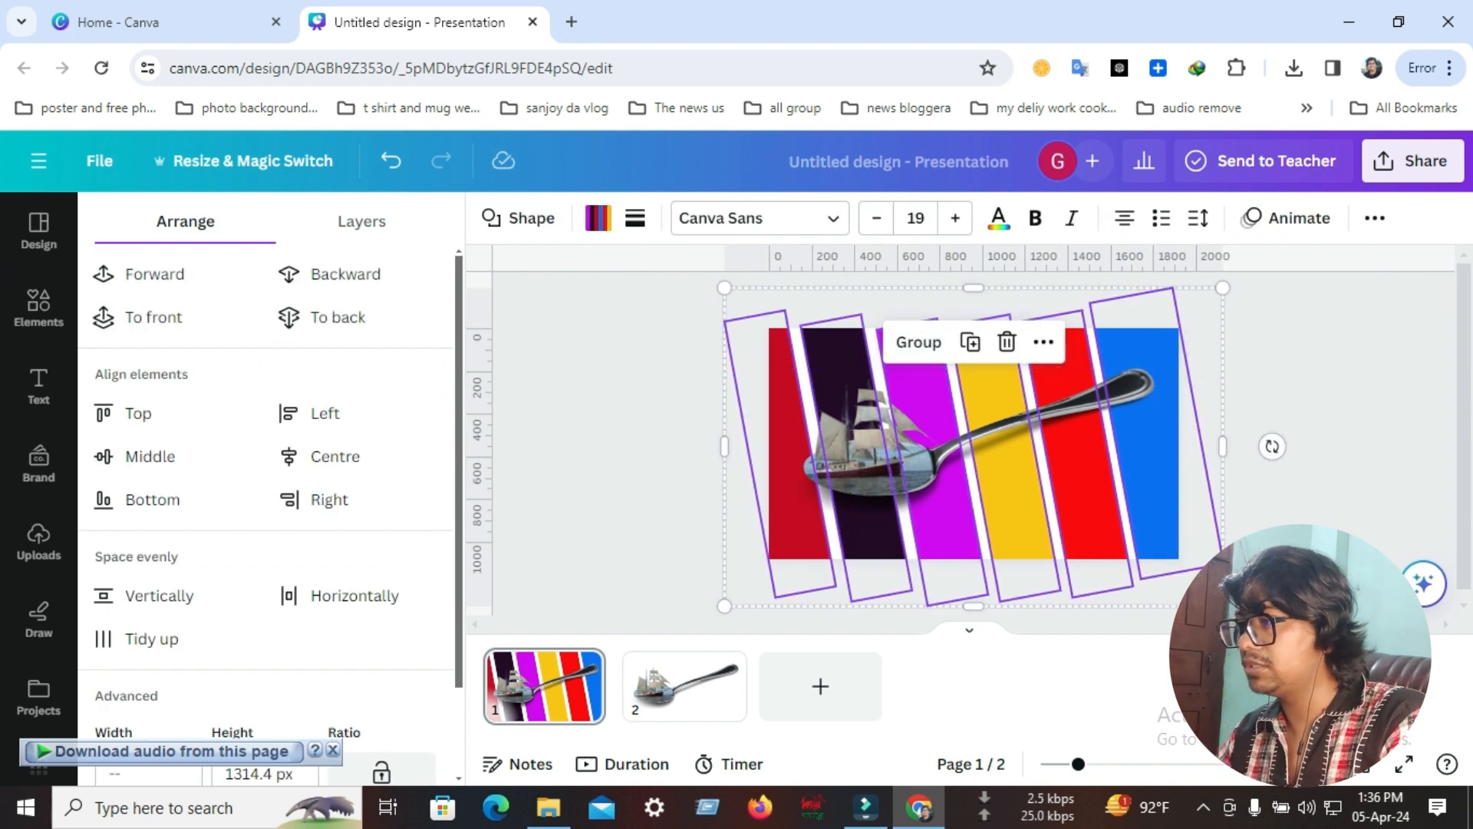
pyautogui.press('Escape')
# Download only page 1 of the design as a PNG.
pyautogui.click(1412, 160)
pyautogui.click(1089, 583)
pyautogui.click(1425, 555)
pyautogui.click(1428, 285)
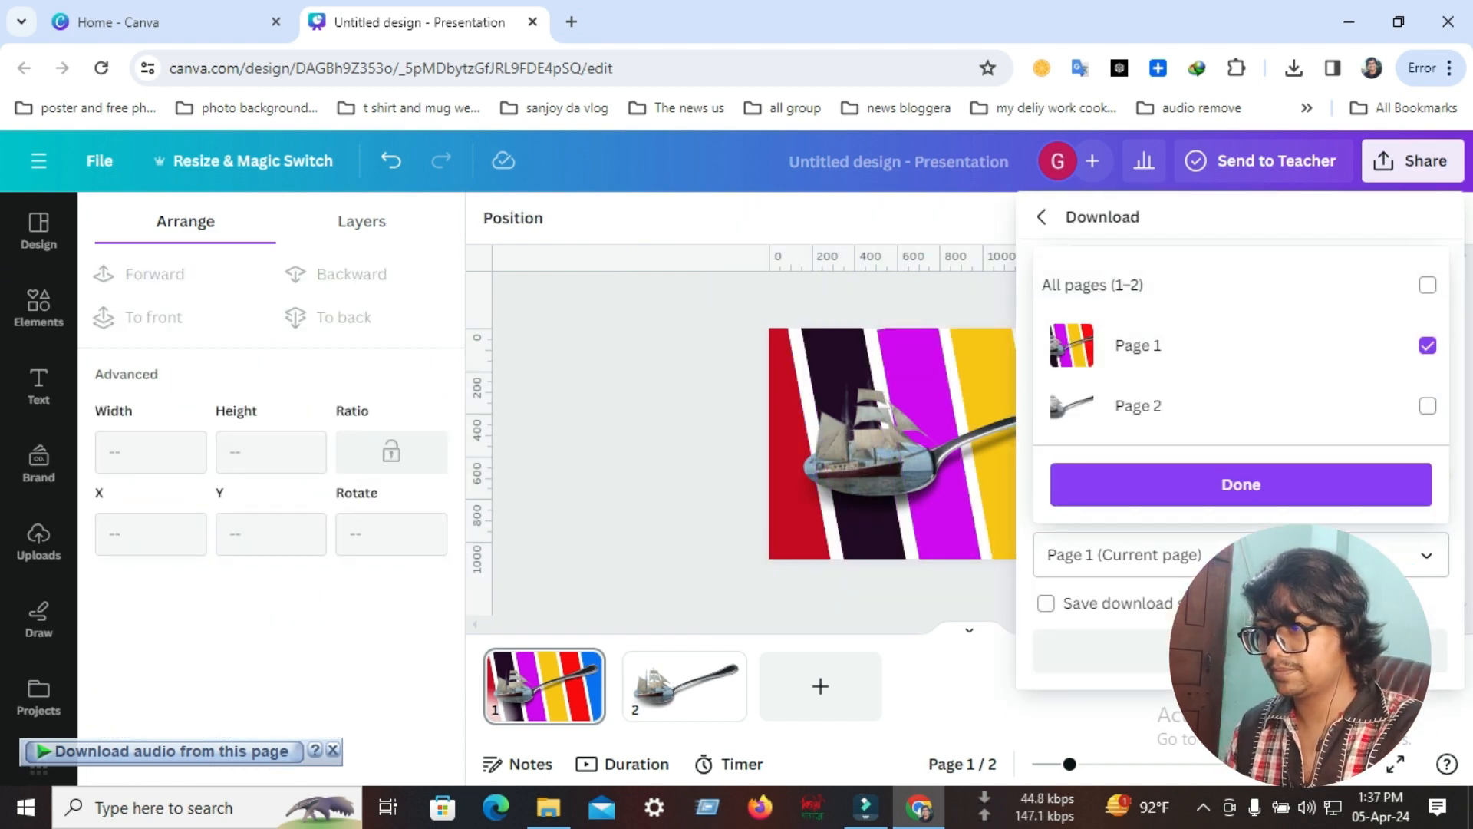
pyautogui.click(1240, 483)
pyautogui.click(1240, 650)
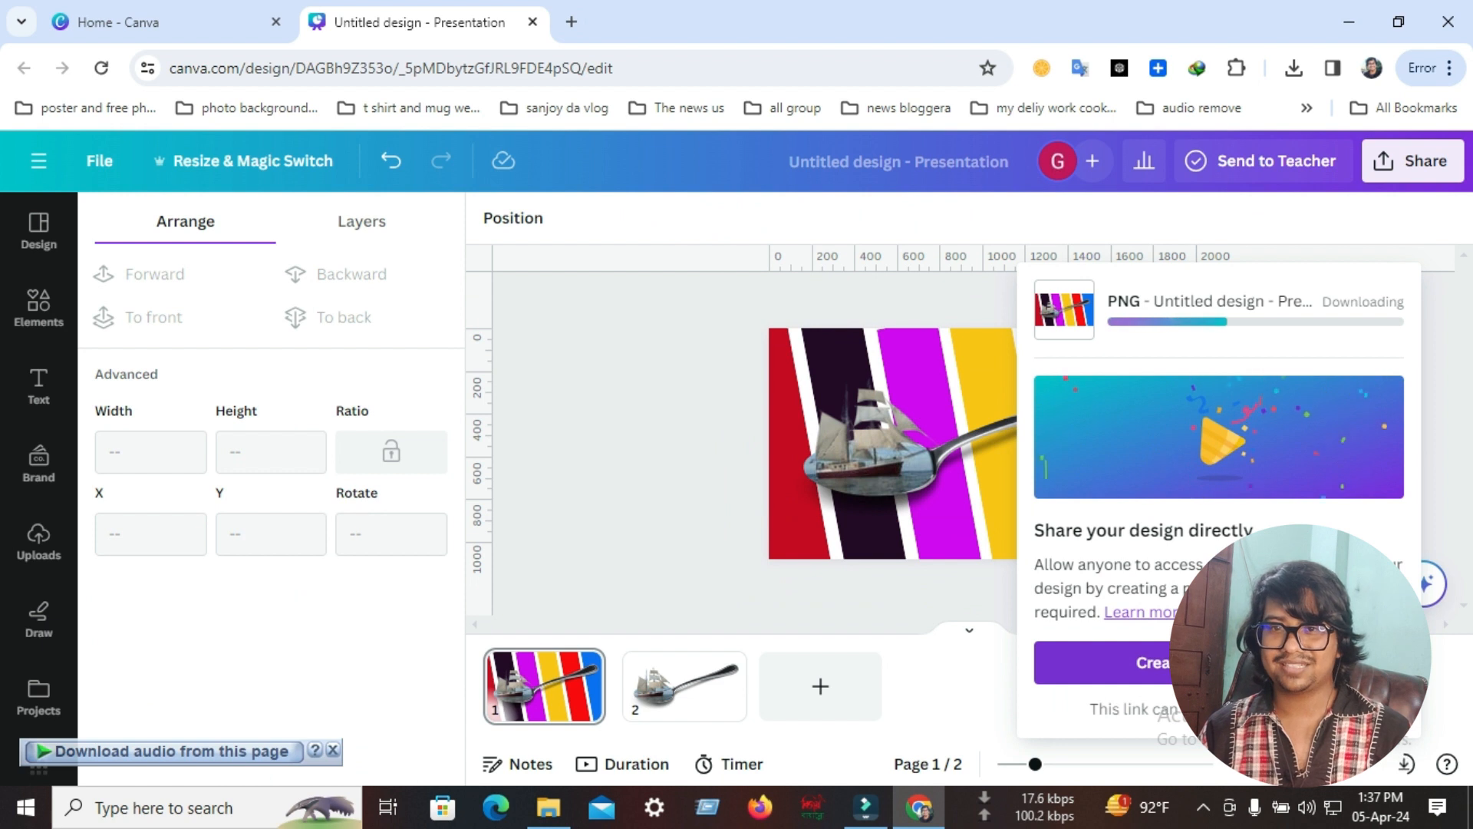